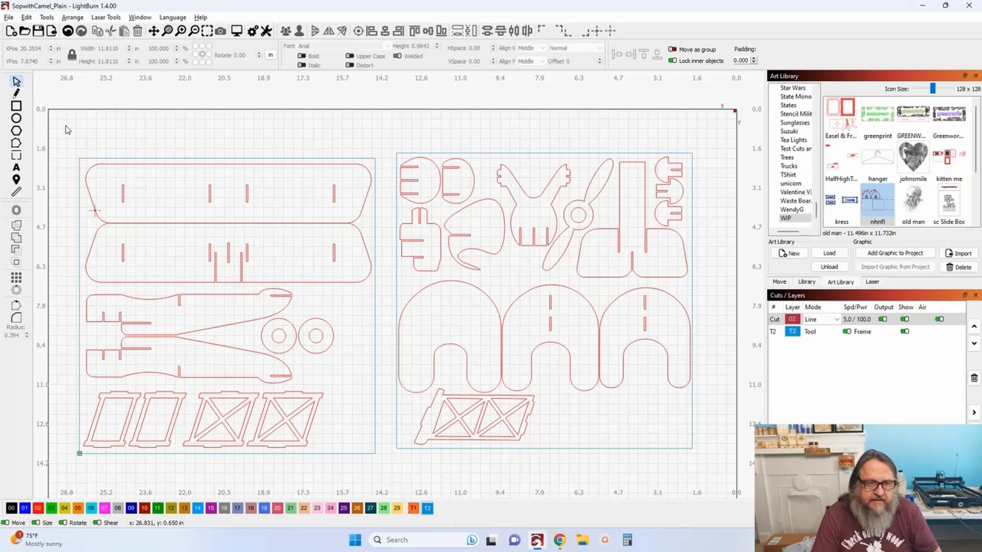
Step: Select all the airplane parts and sheet frames and activate the Add Tabs tool on them
left_click_drag(68, 130, 732, 461)
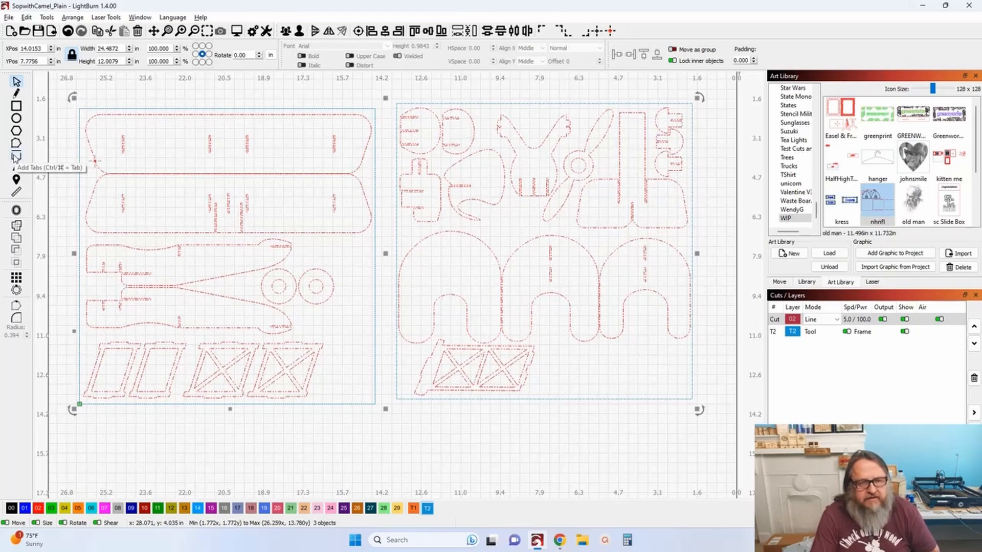
left_click(15, 157)
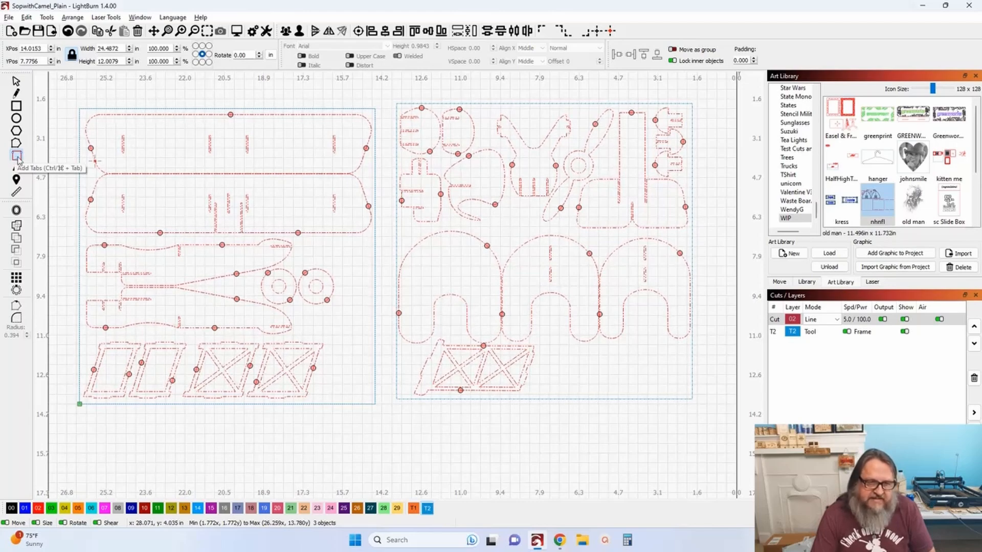
Step: Try a manual tab on each long side of the upper wing's leftmost narrow slot, and remove both tabs
scroll(128, 134, "up", 3)
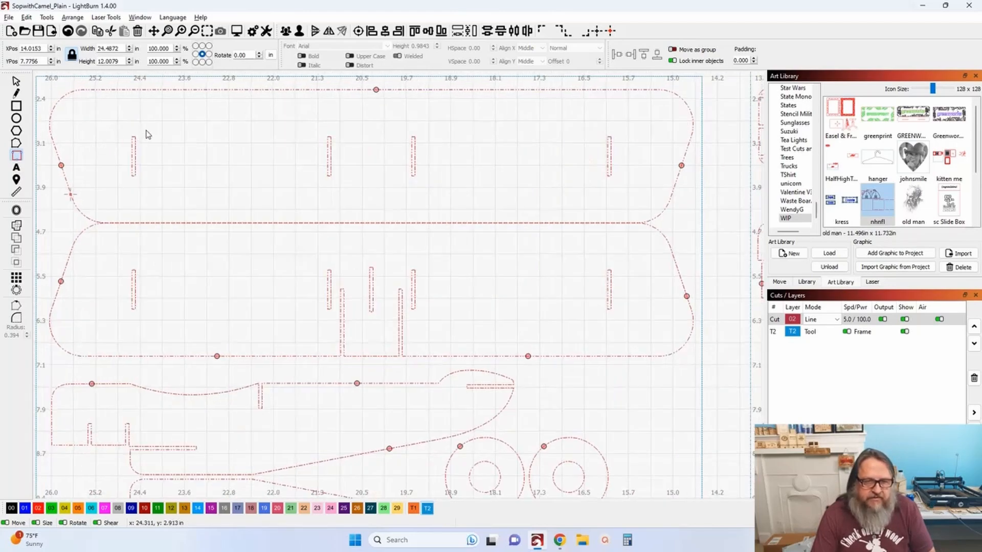
scroll(147, 134, "up", 5)
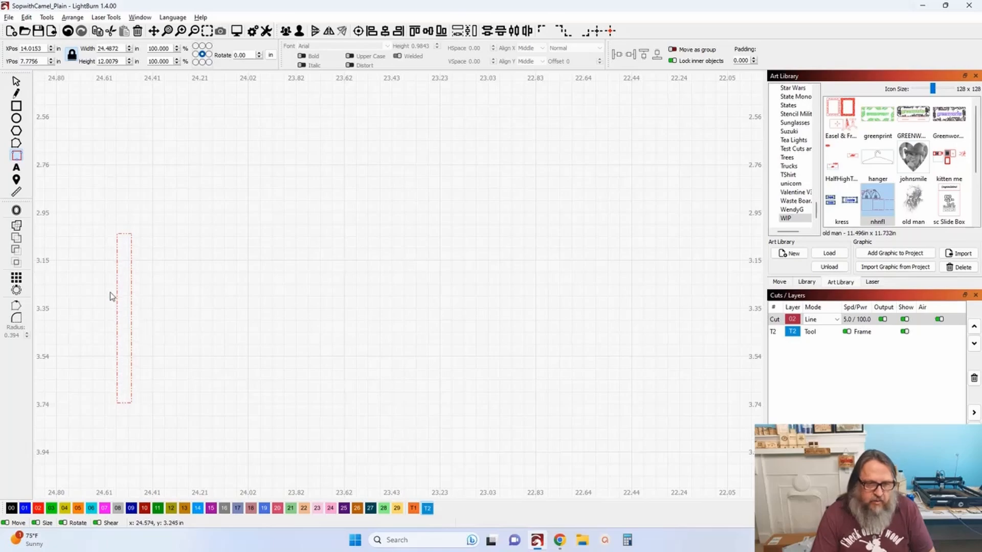
scroll(130, 297, "down", 5)
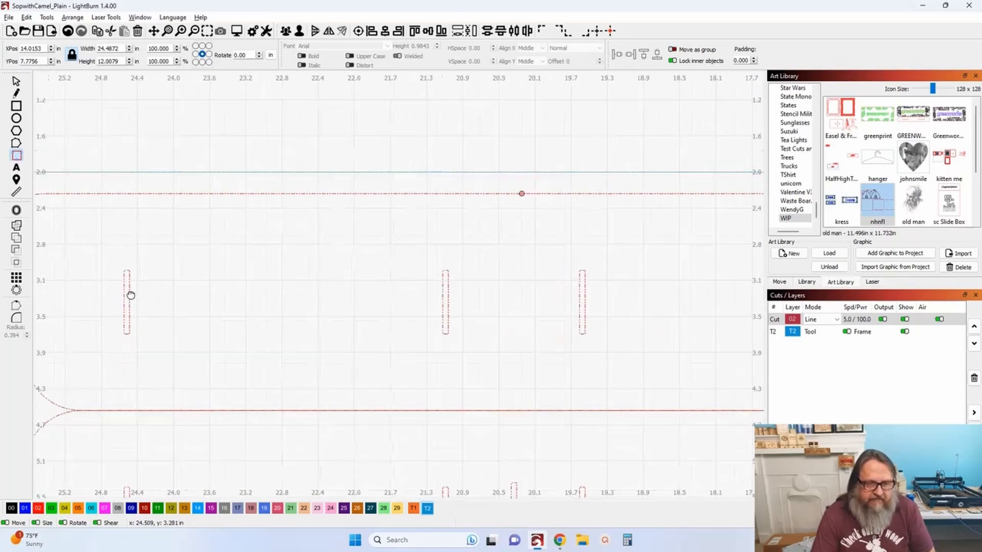
scroll(285, 300, "up", 5)
scroll(283, 300, "up", 2)
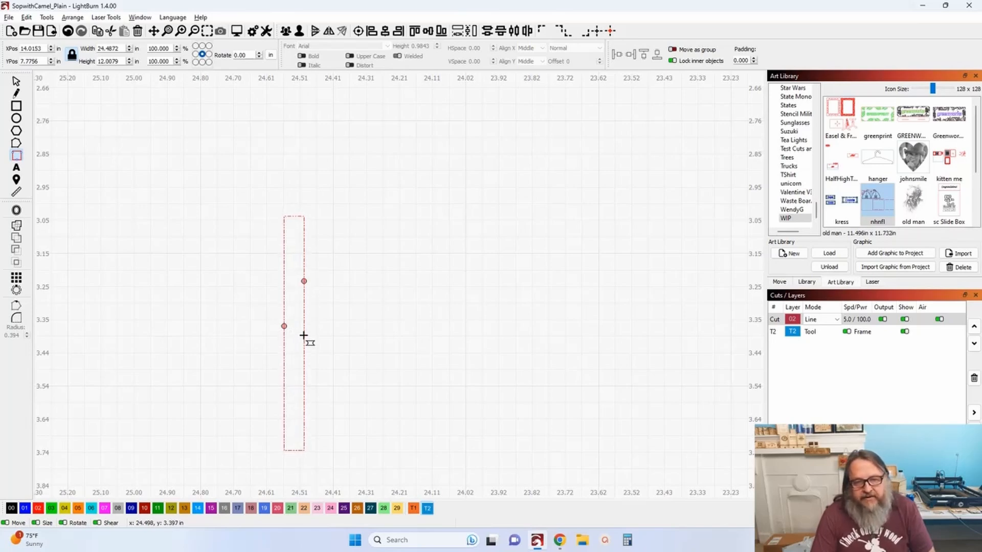
left_click(304, 281)
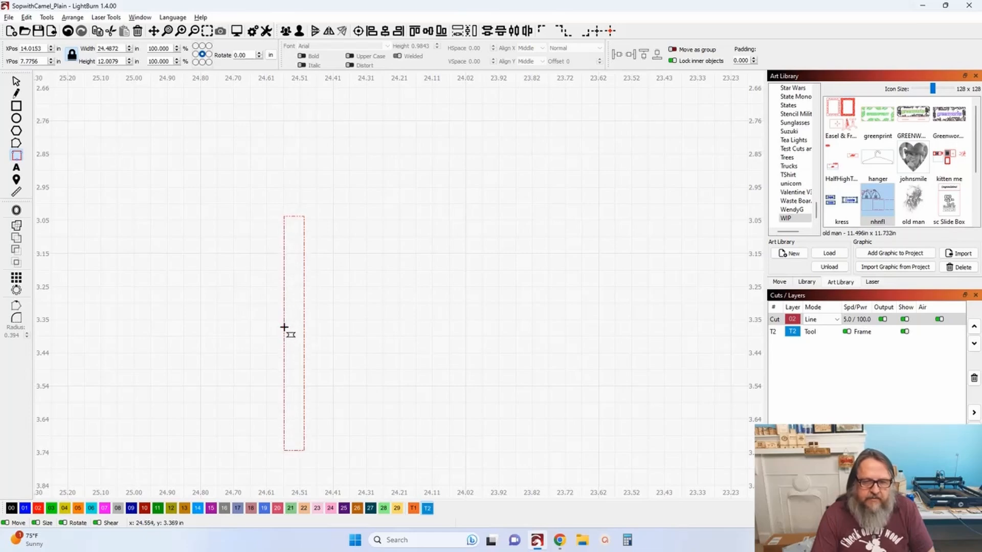
scroll(275, 301, "down", 10)
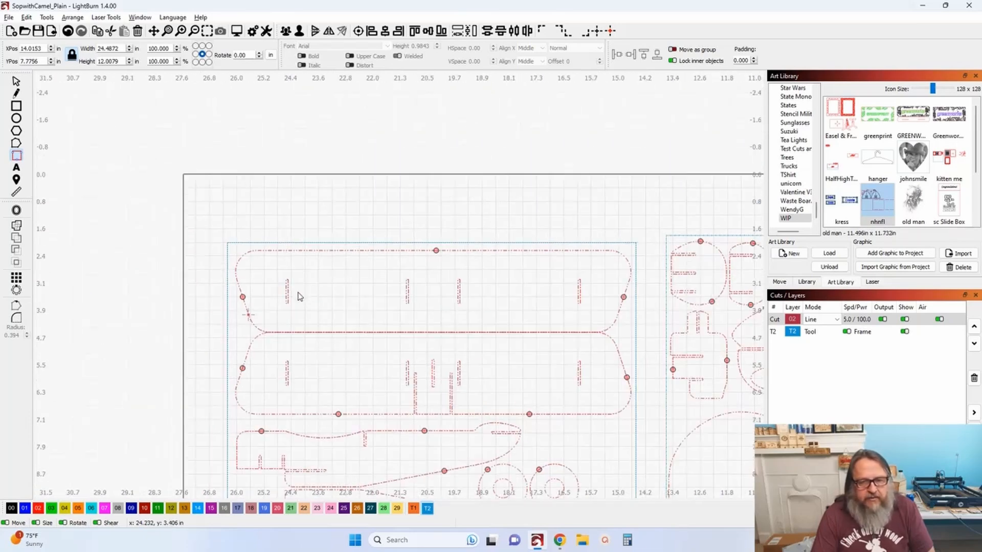
scroll(424, 165, "down", 5)
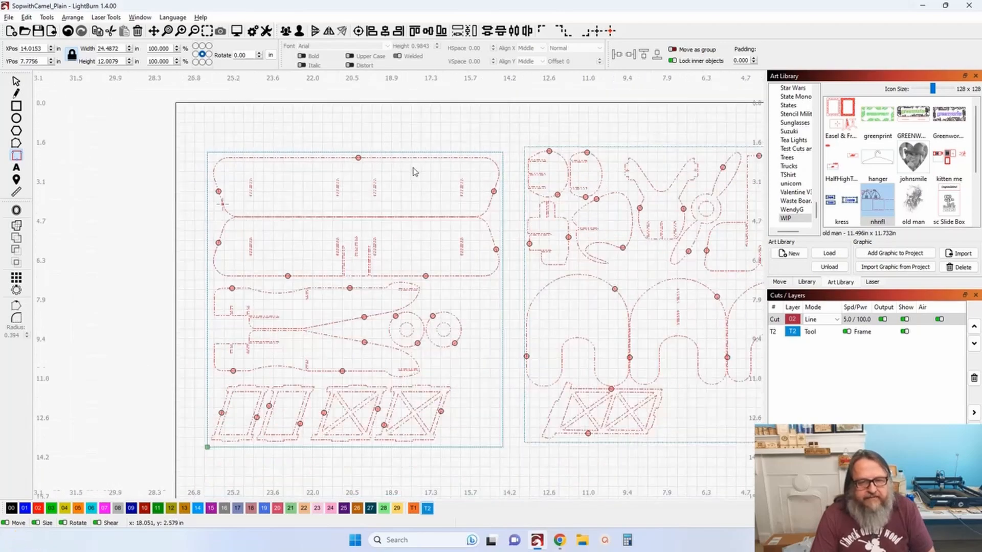
Step: Open the Cut layer's settings and switch its mode to Fill and back to Line
left_click_drag(502, 217, 416, 214)
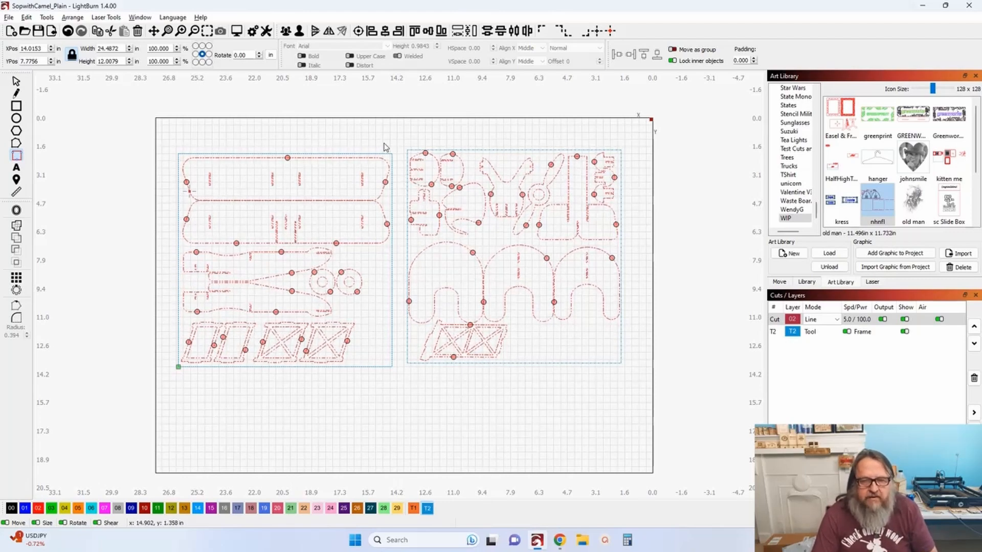
left_click_drag(386, 147, 379, 187)
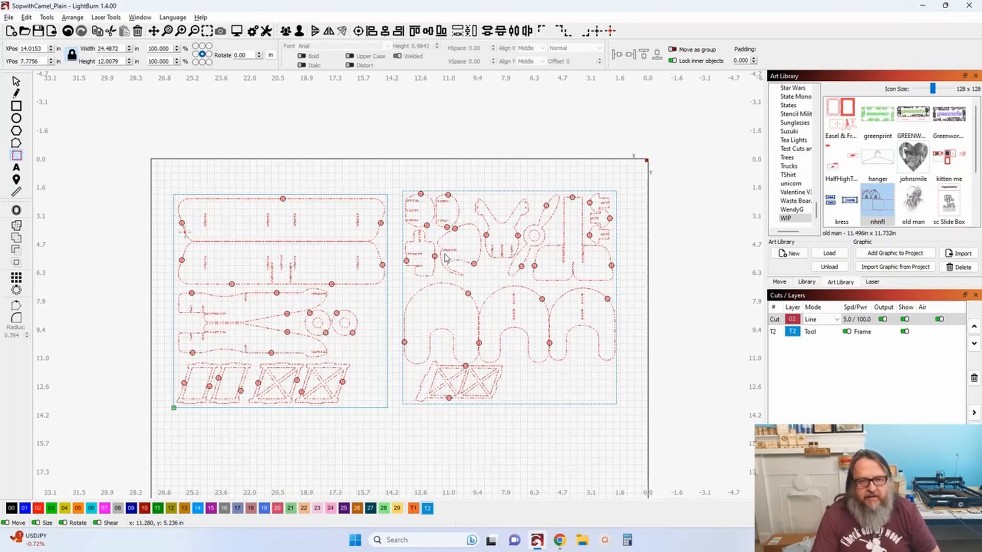
double_click(776, 323)
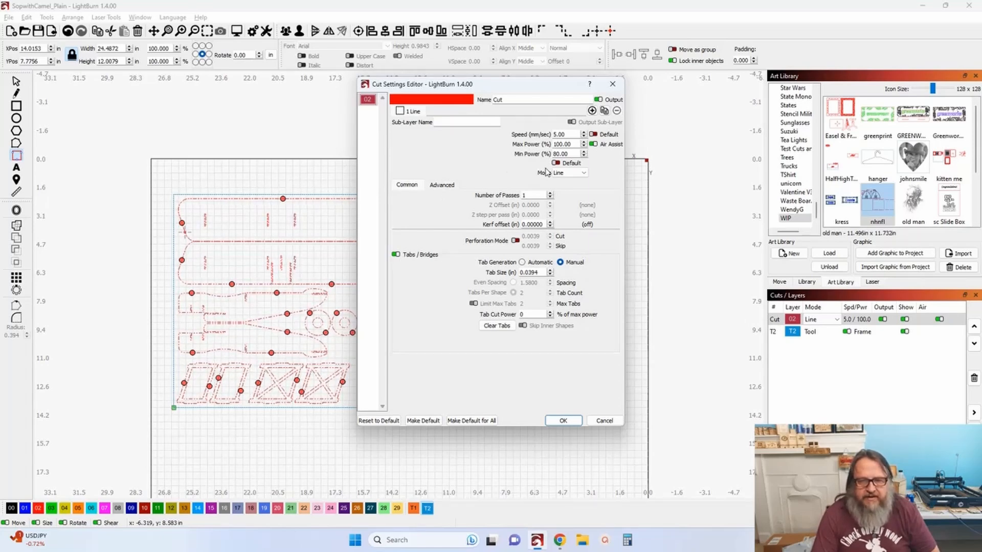
left_click(587, 174)
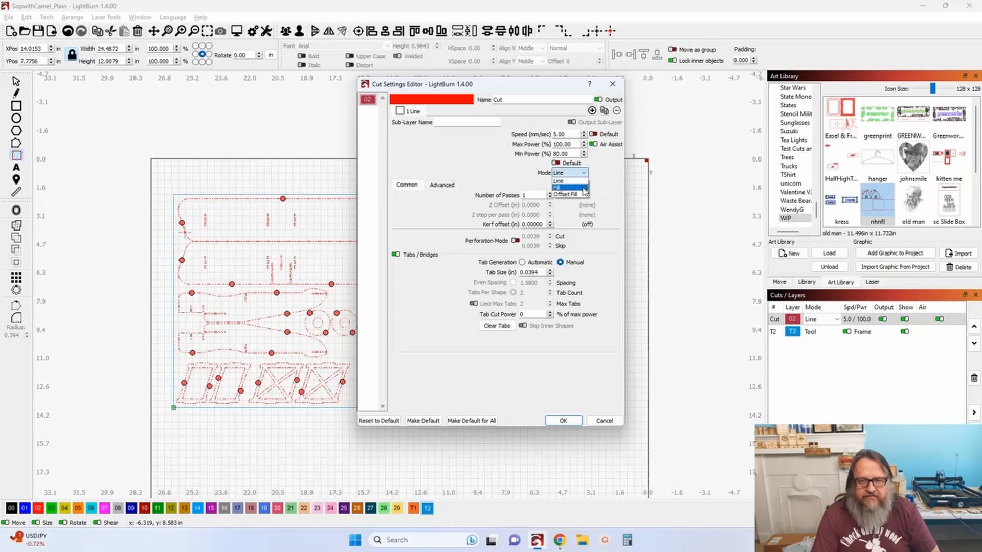
left_click(584, 189)
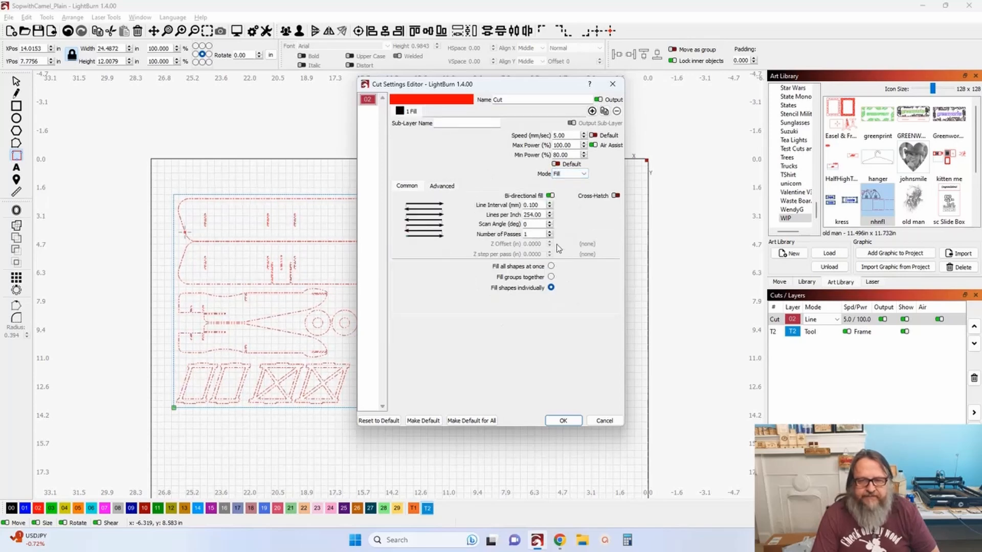
left_click(583, 175)
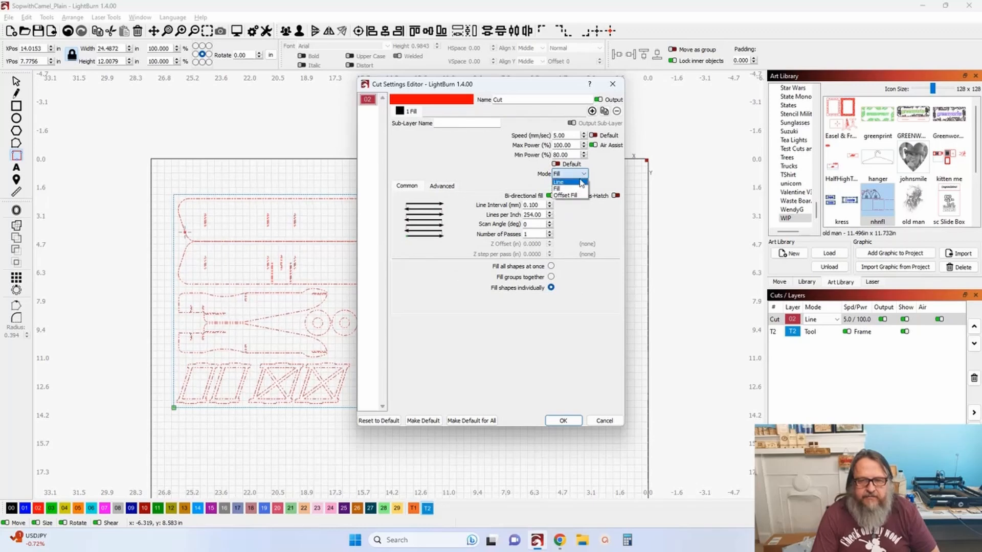
left_click(581, 171)
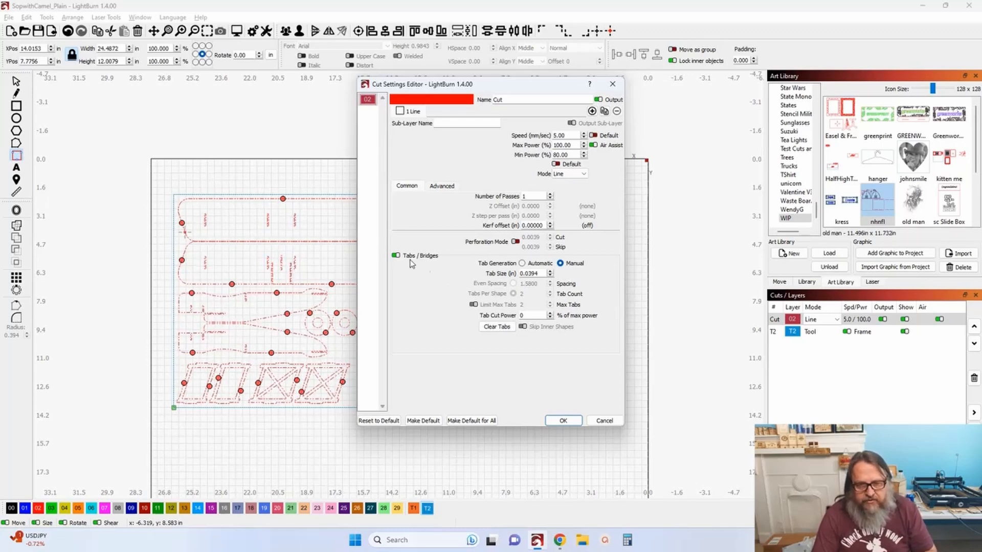
Step: Clear all tabs on the Cut layer and undo the clearing
left_click(503, 330)
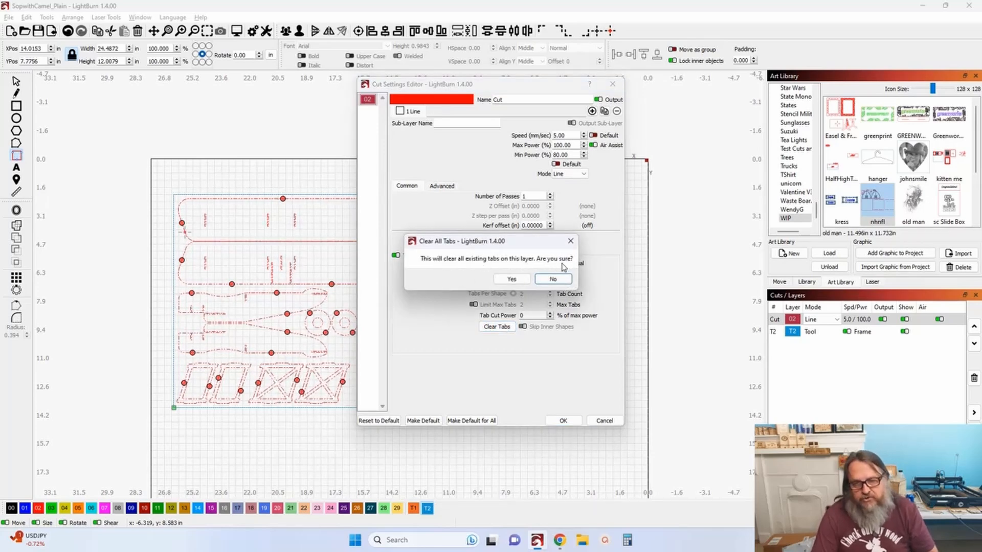
left_click(512, 279)
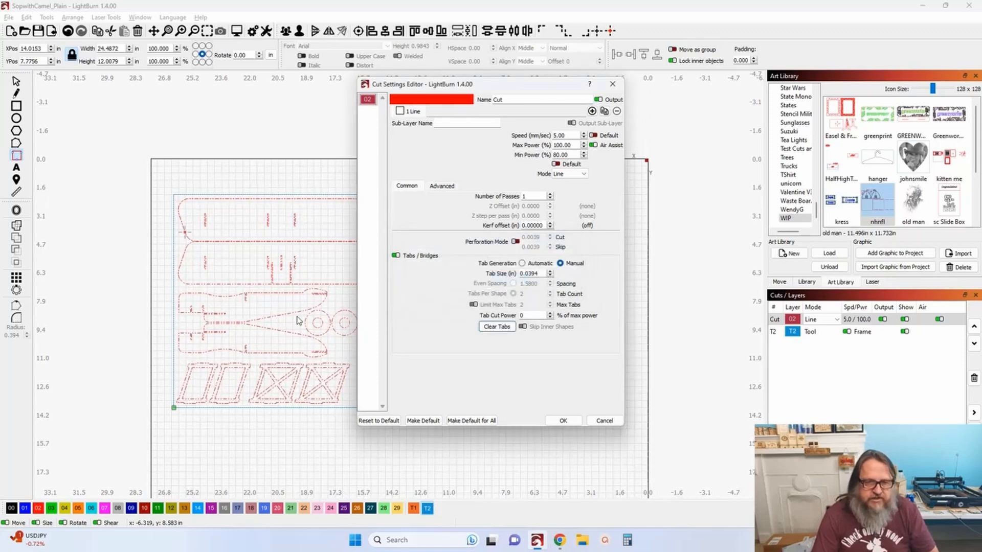
left_click(564, 420)
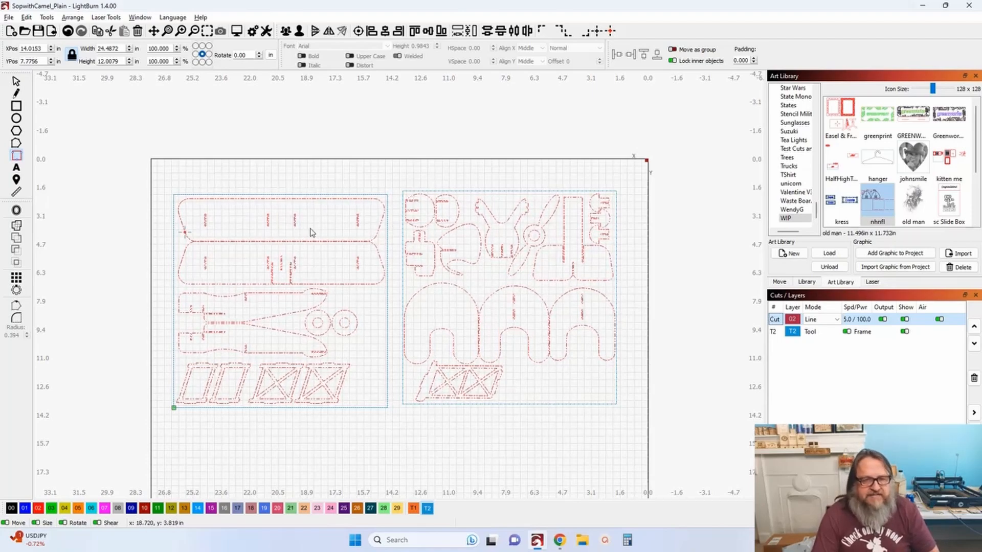
left_click(70, 31)
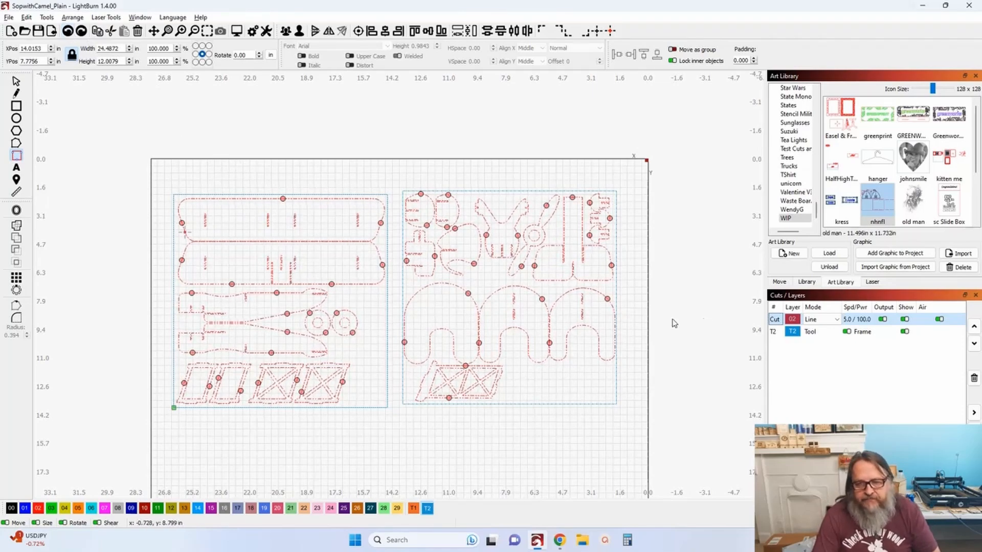
Step: Clear all existing manual tabs from the Cut layer and apply the layer settings
double_click(776, 322)
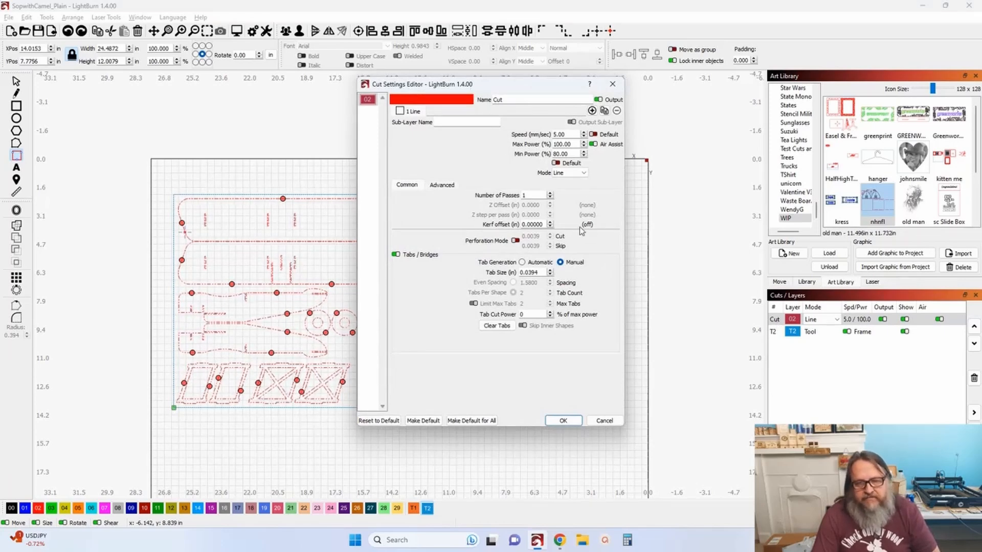
left_click(497, 326)
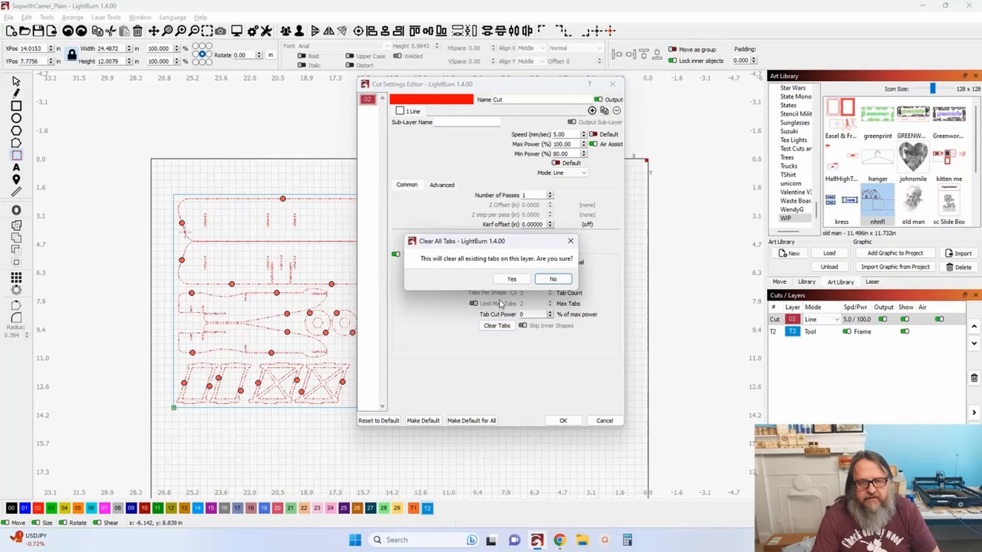
left_click(511, 281)
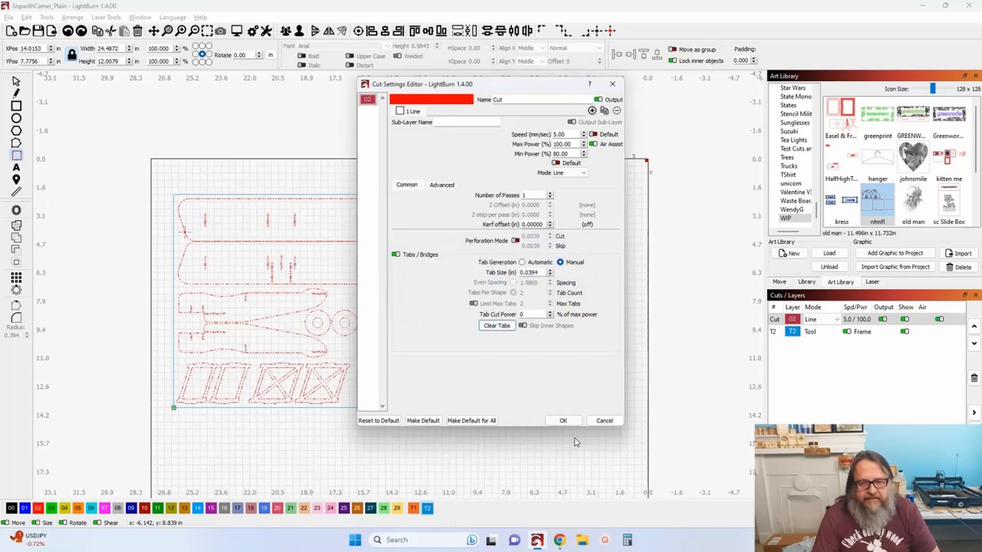
left_click(562, 421)
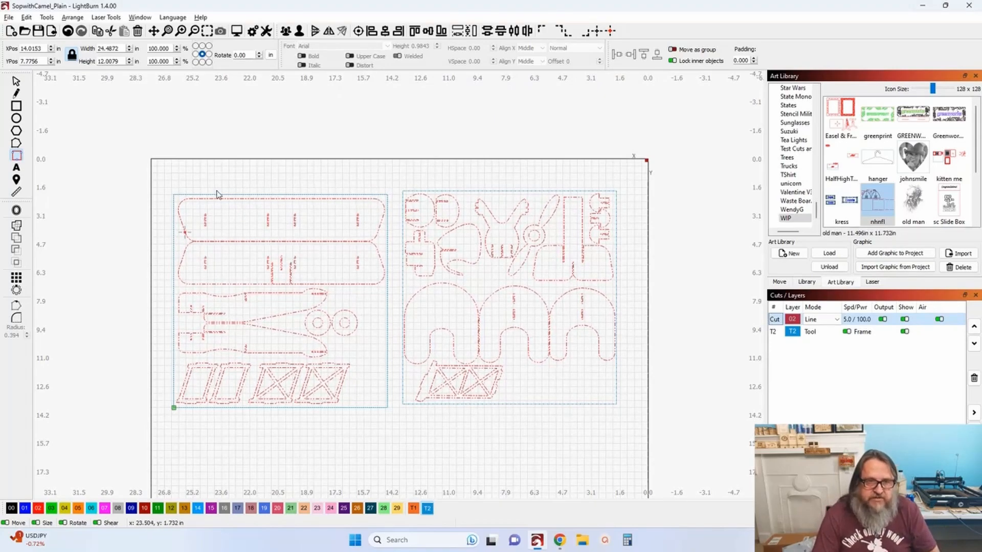
Step: Try Automatic against Manual tab generation in the Cut layer's settings, ending on Automatic
left_click_drag(152, 178, 650, 419)
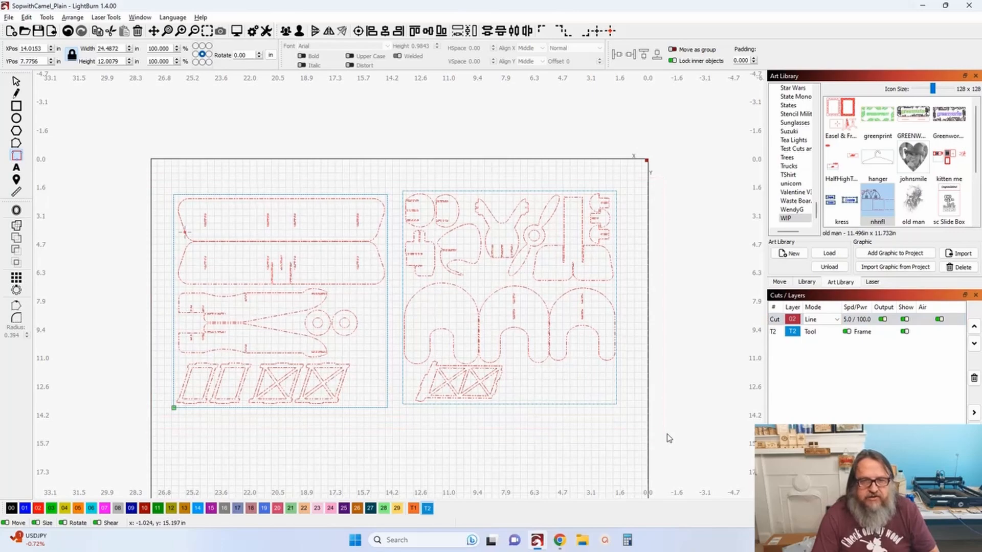
double_click(777, 320)
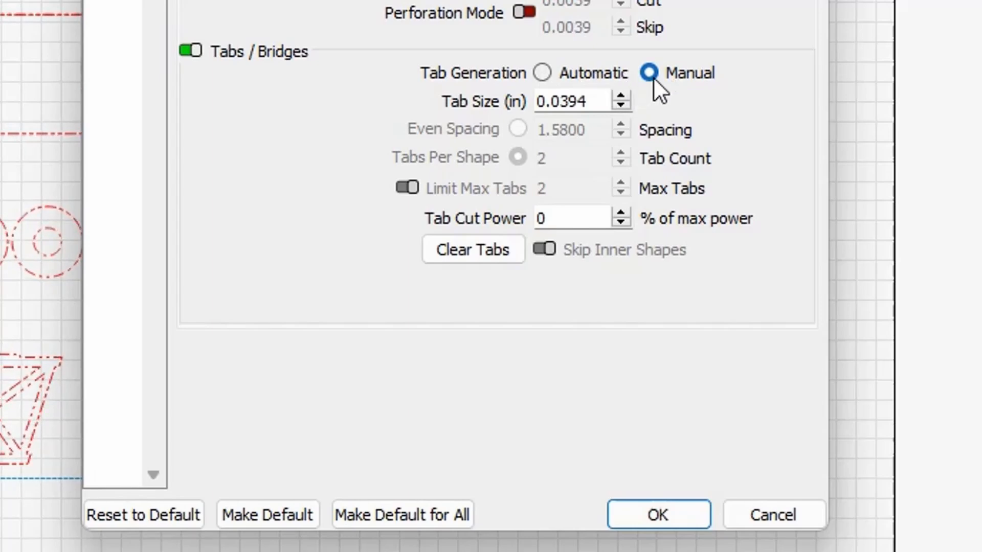
left_click(545, 75)
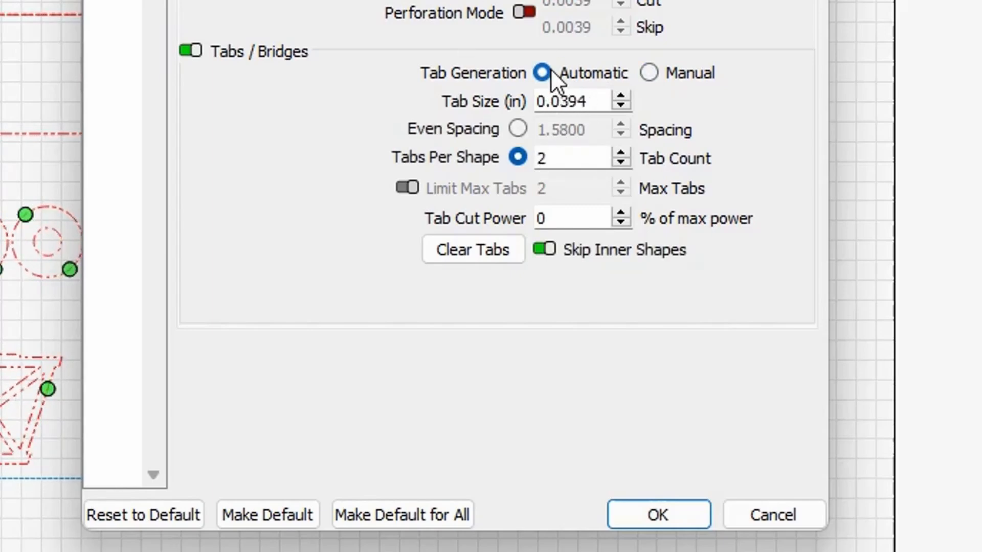
left_click(649, 73)
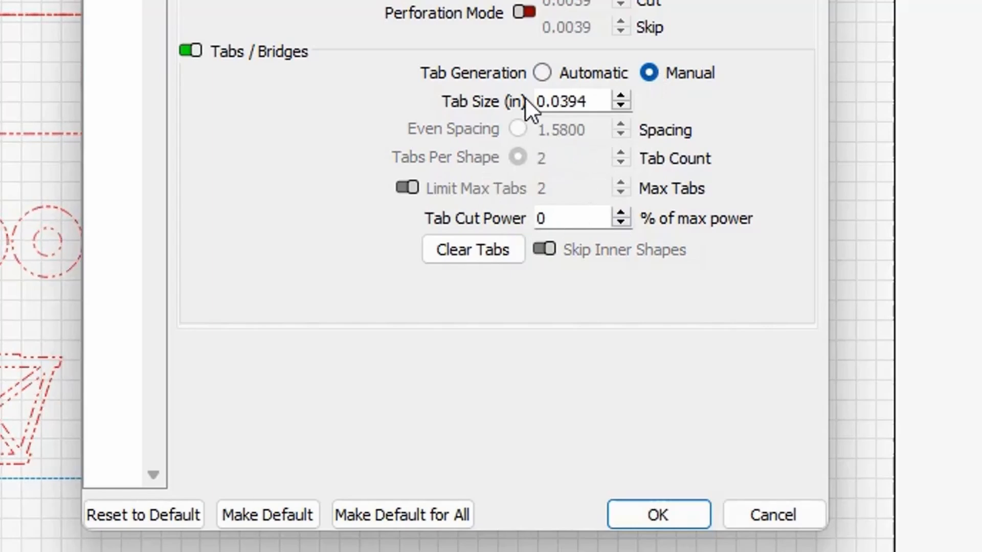
left_click(541, 71)
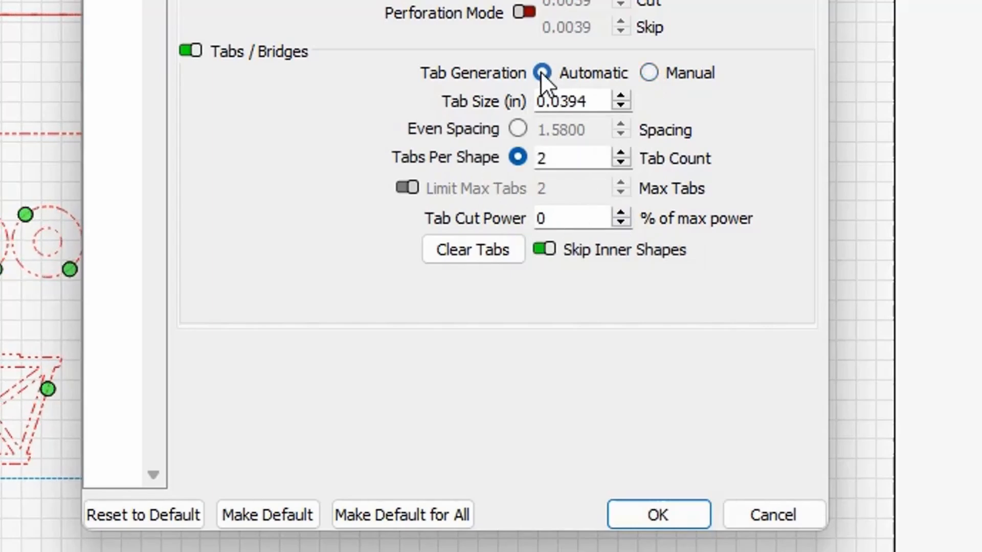
Step: Try a tab size of 0.0473 in, return it to 0.0394 in, and discard the layer settings
scroll(588, 102, "up", 1)
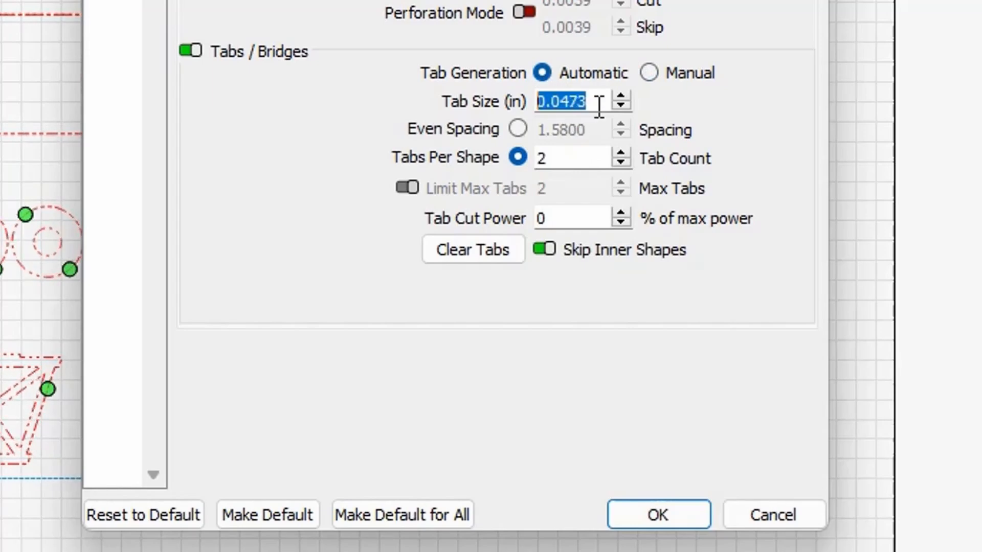
scroll(599, 106, "up", 1)
scroll(599, 106, "down", 3)
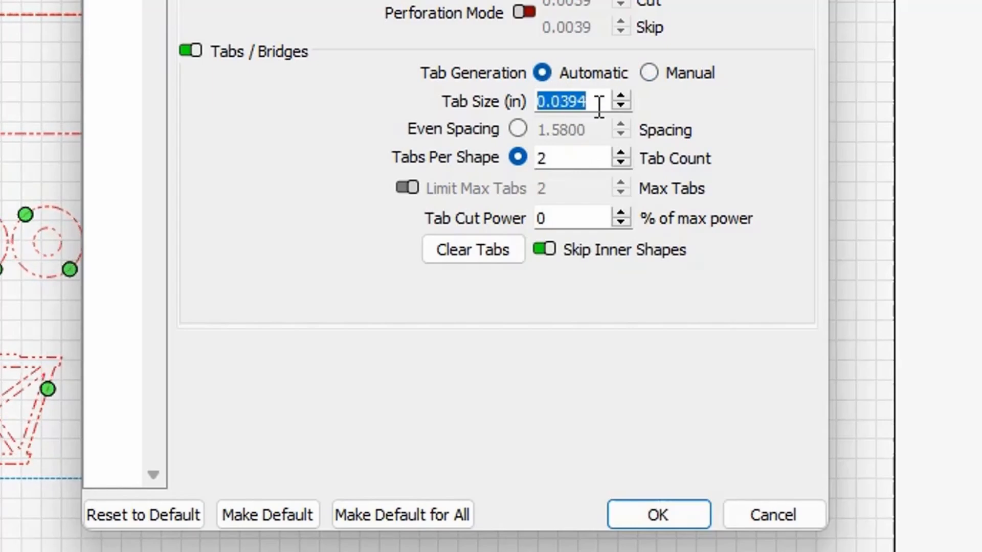
left_click(772, 518)
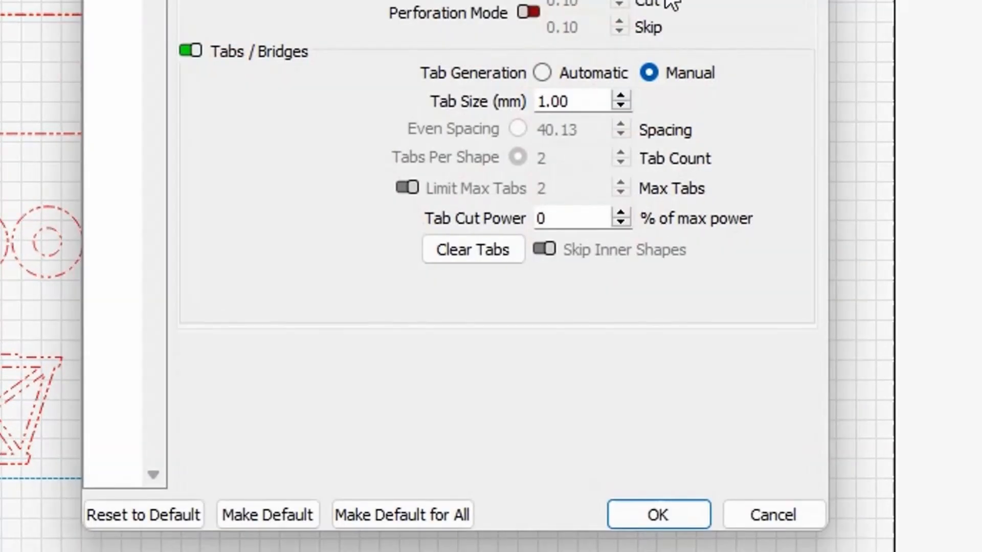
Step: Set the Cut layer's tab generation to Automatic and move the settings dialog clear of the parts
left_click(543, 72)
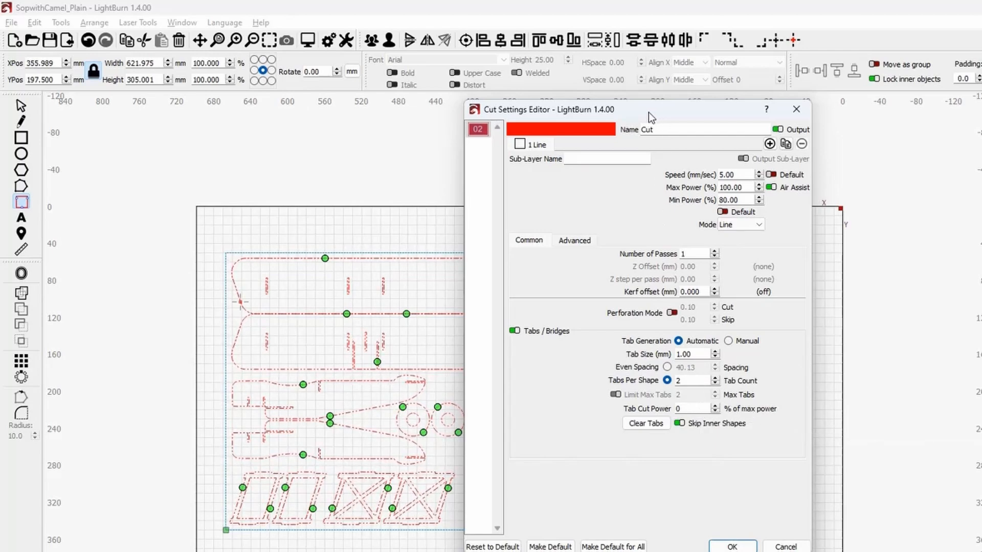
left_click_drag(649, 112, 828, 134)
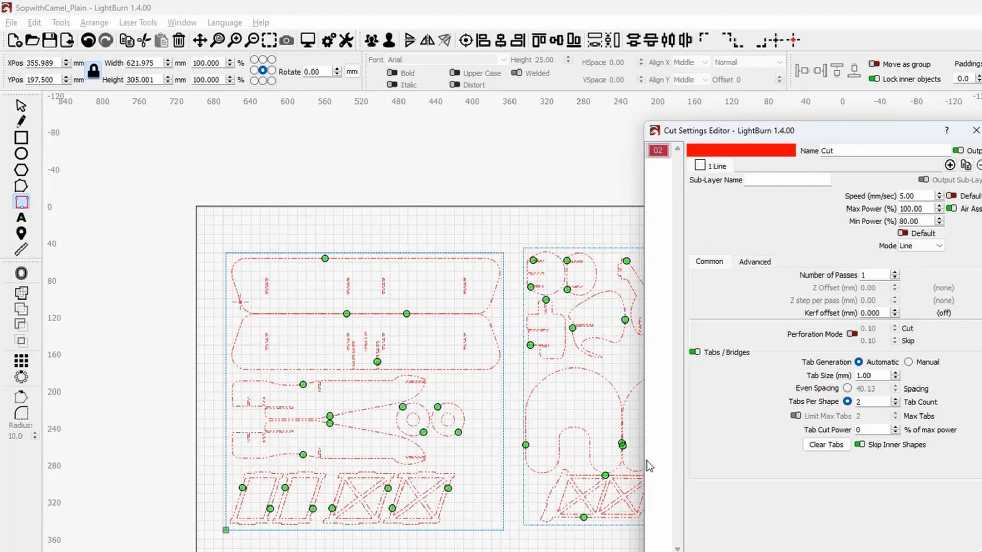
left_click_drag(862, 134, 981, 167)
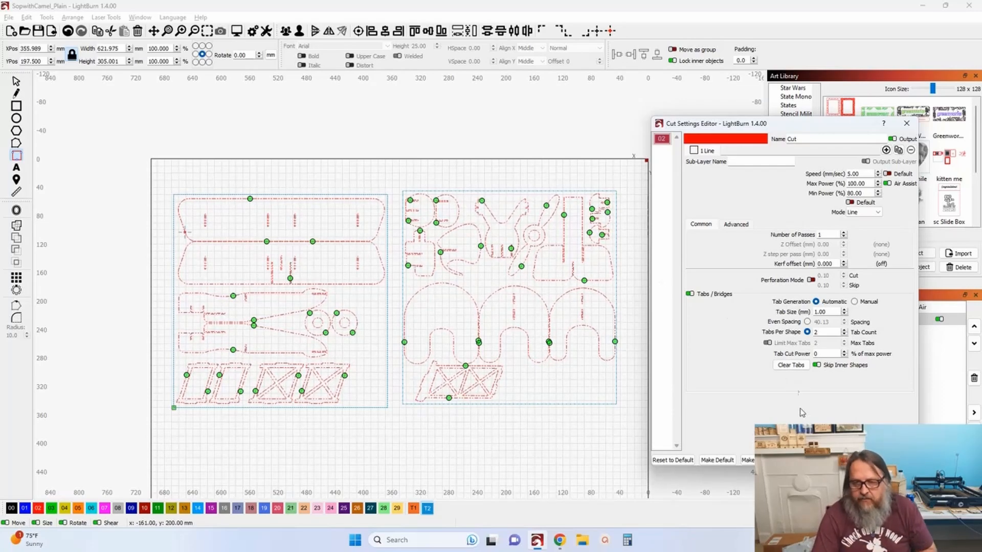
Step: Accept the Cut layer settings and move the closely paired tabs apart along the sides of the three arch-shaped parts
key("Return")
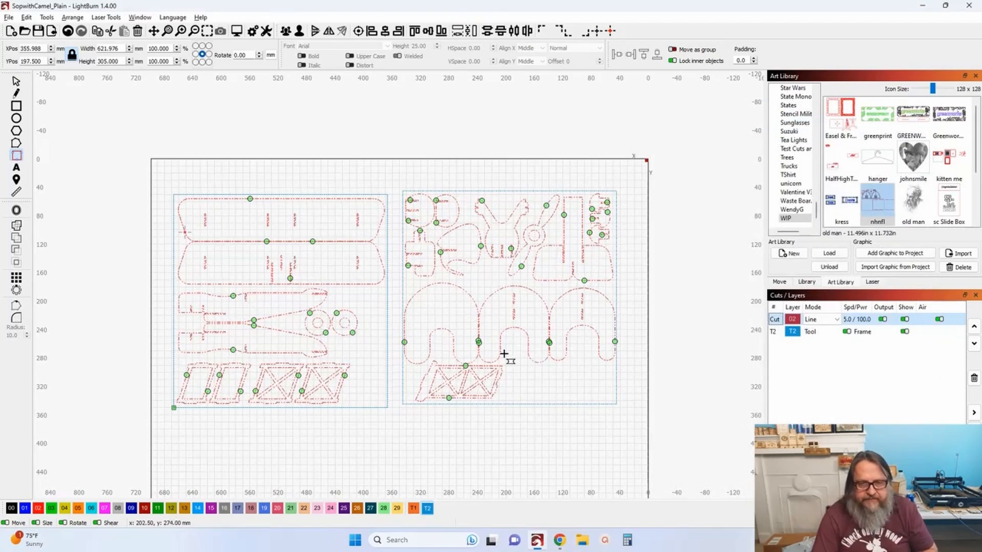
scroll(504, 354, "up", 10)
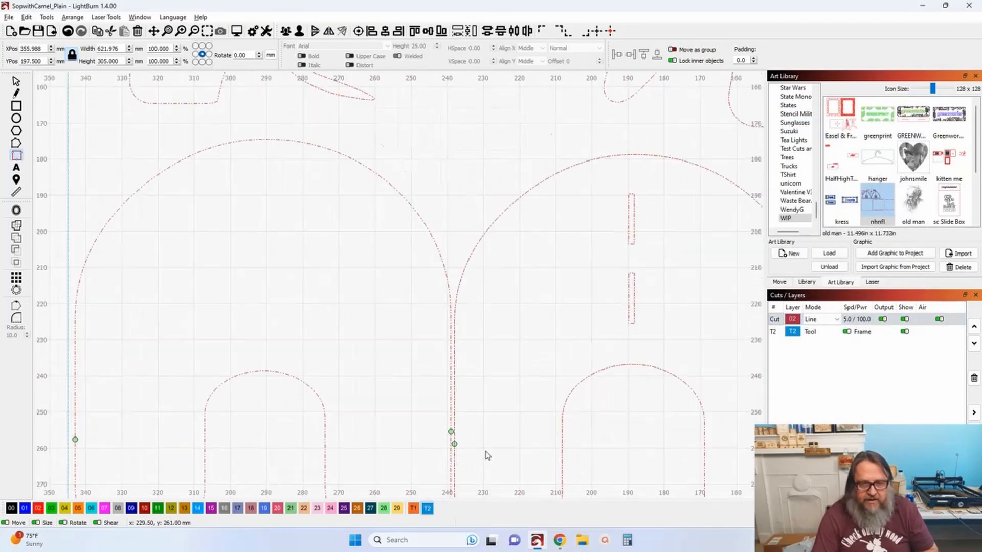
scroll(487, 456, "down", 2)
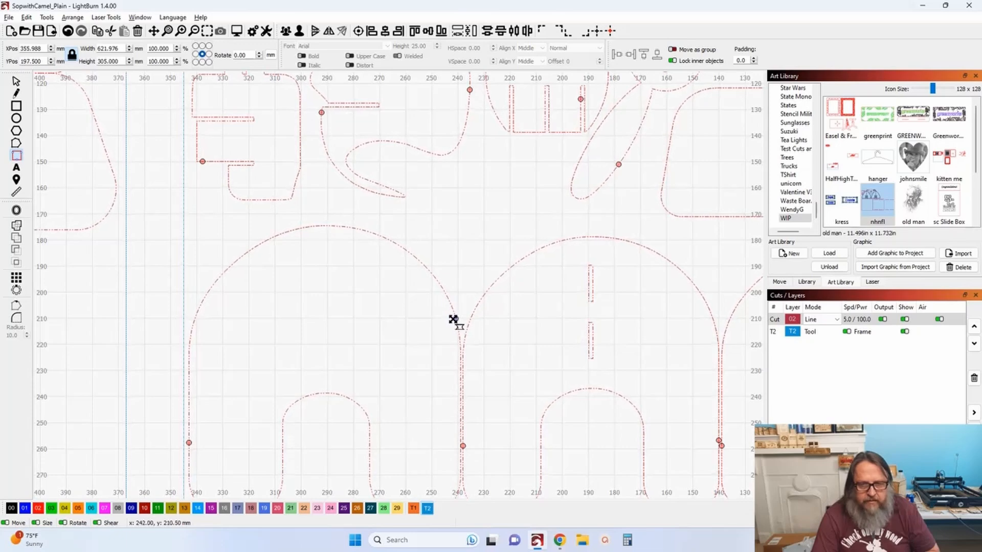
left_click_drag(647, 369, 423, 361)
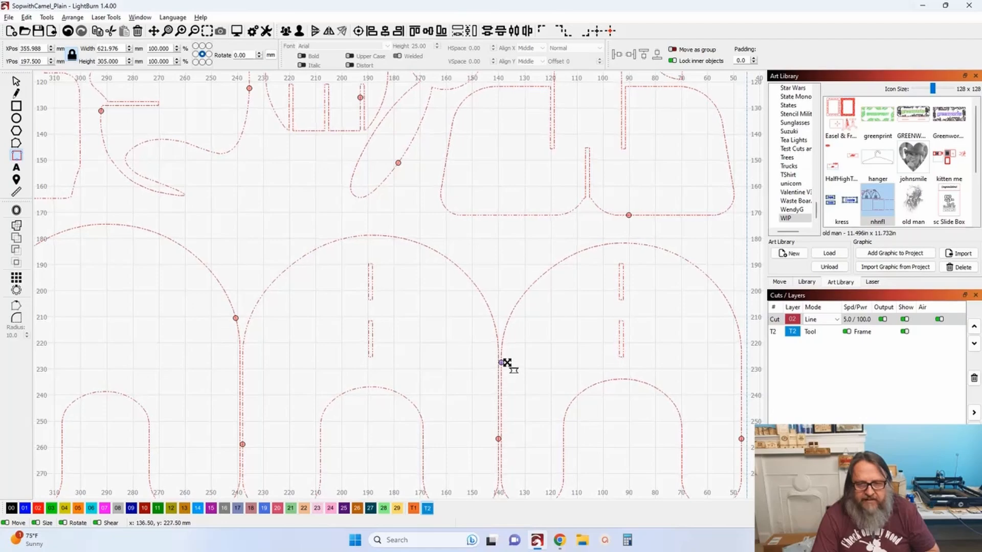
scroll(513, 301, "down", 3)
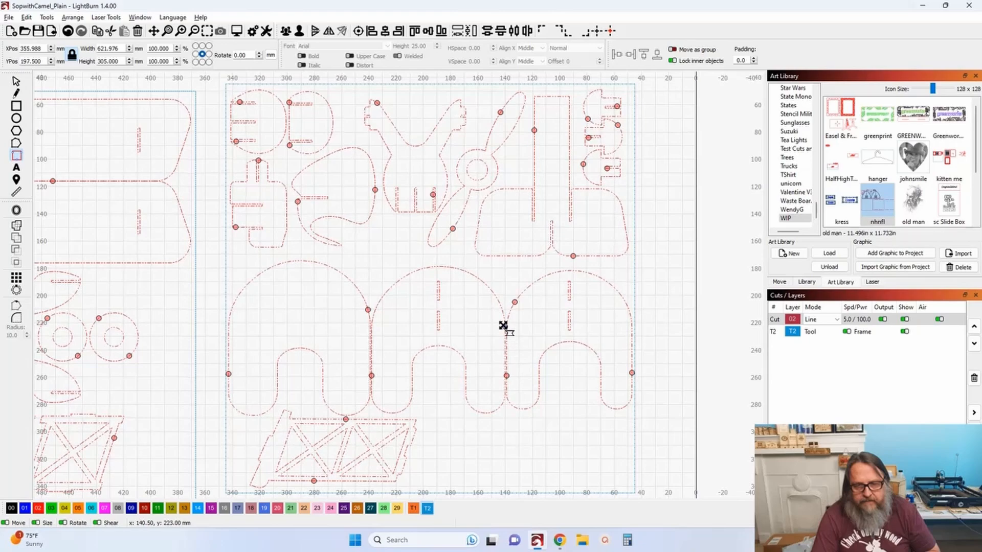
scroll(483, 319, "up", 8)
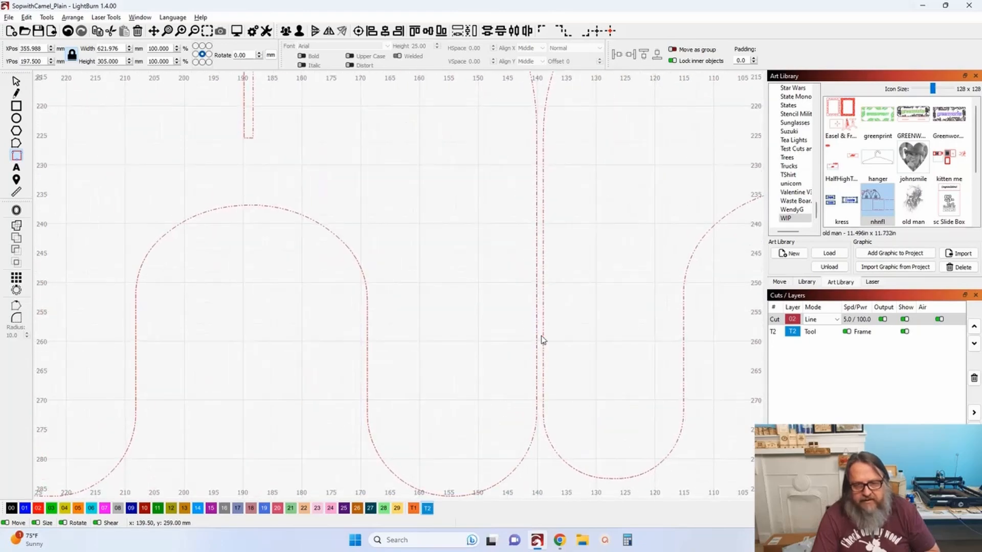
scroll(543, 341, "down", 8)
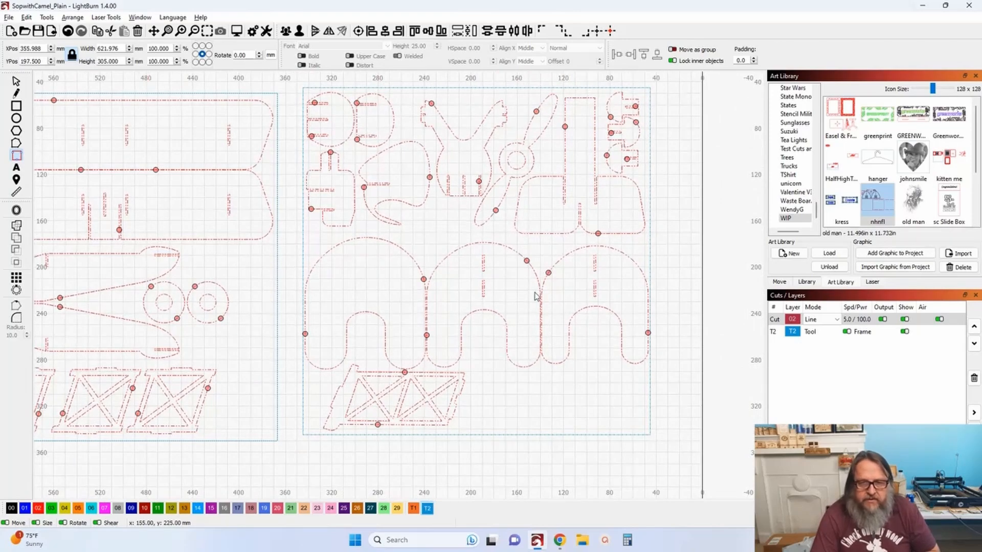
Step: Move the slot-side tabs on the three small half-round slotted parts onto their straight outer end edges
scroll(535, 296, "up", 6)
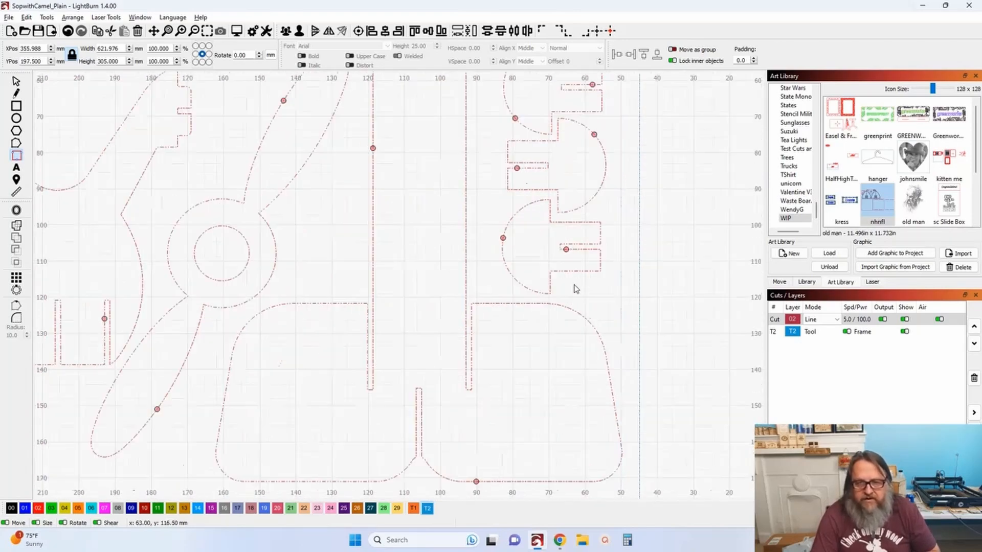
scroll(576, 289, "up", 3)
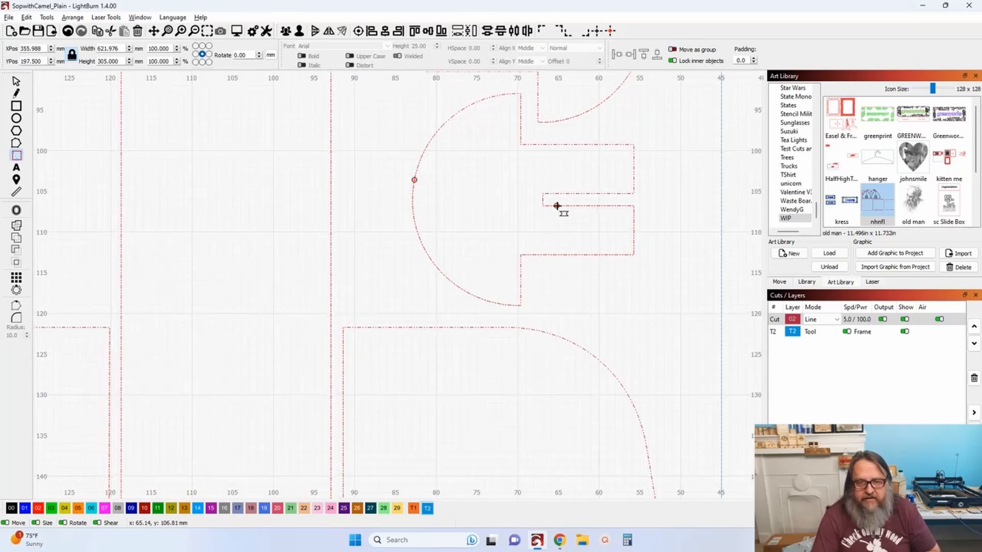
scroll(557, 206, "down", 1)
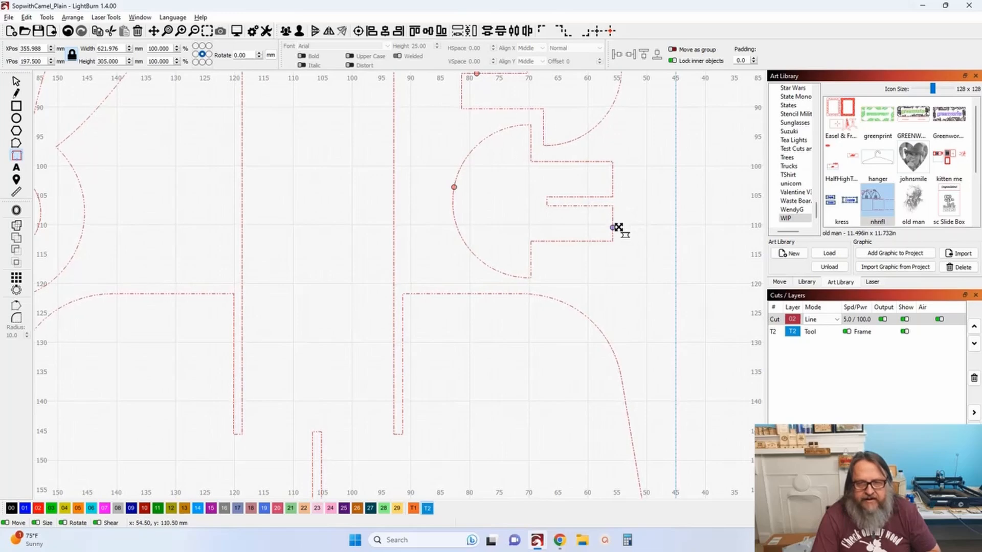
left_click_drag(628, 203, 591, 363)
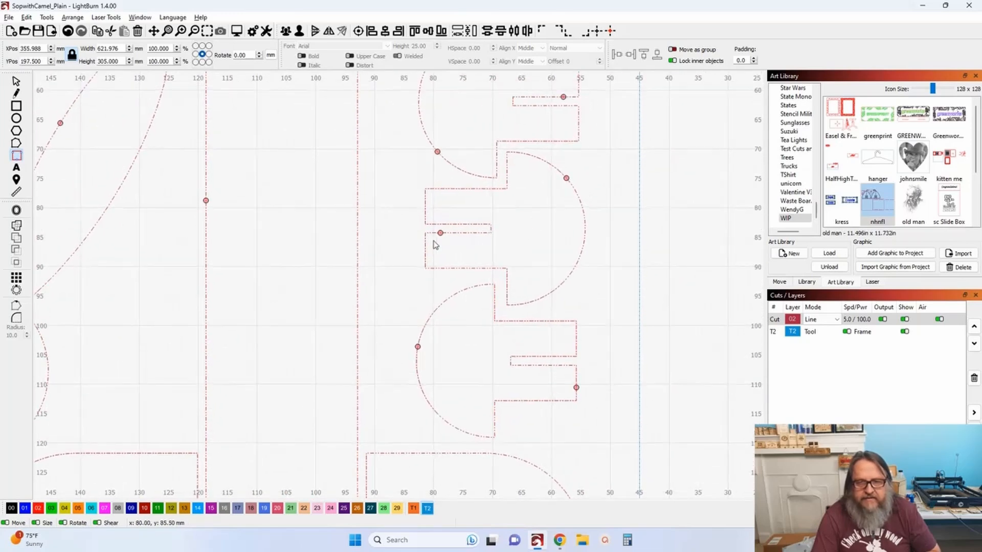
left_click_drag(546, 198, 583, 307)
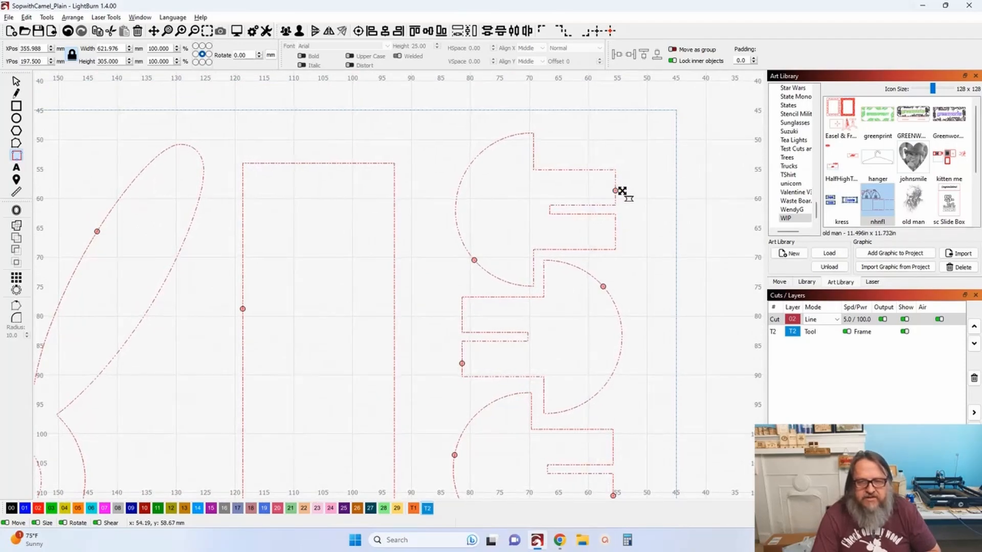
Step: Move the tabs beside the slots on the curved fin part and the cross-shaped part onto their outer curves, clear of the slots
scroll(532, 246, "down", 6)
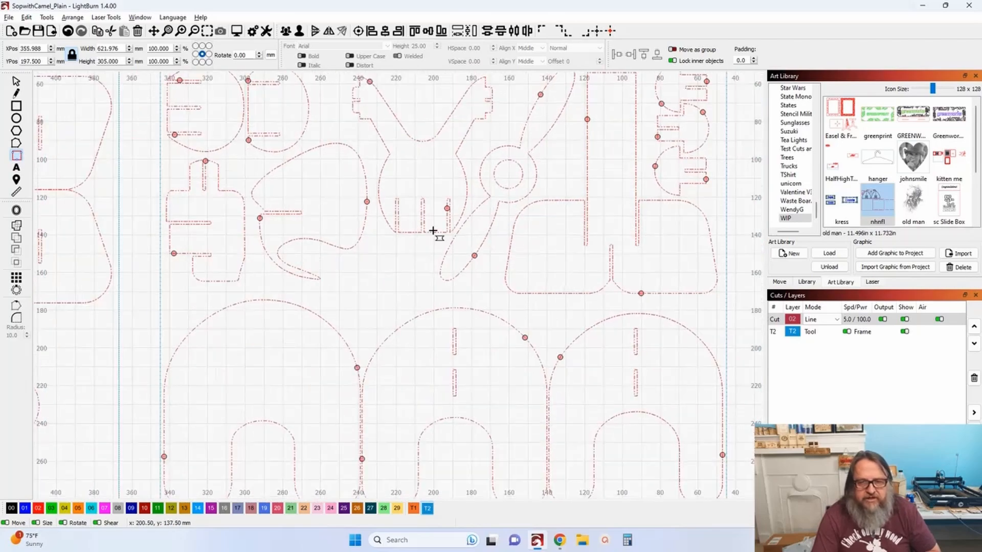
scroll(256, 220, "up", 6)
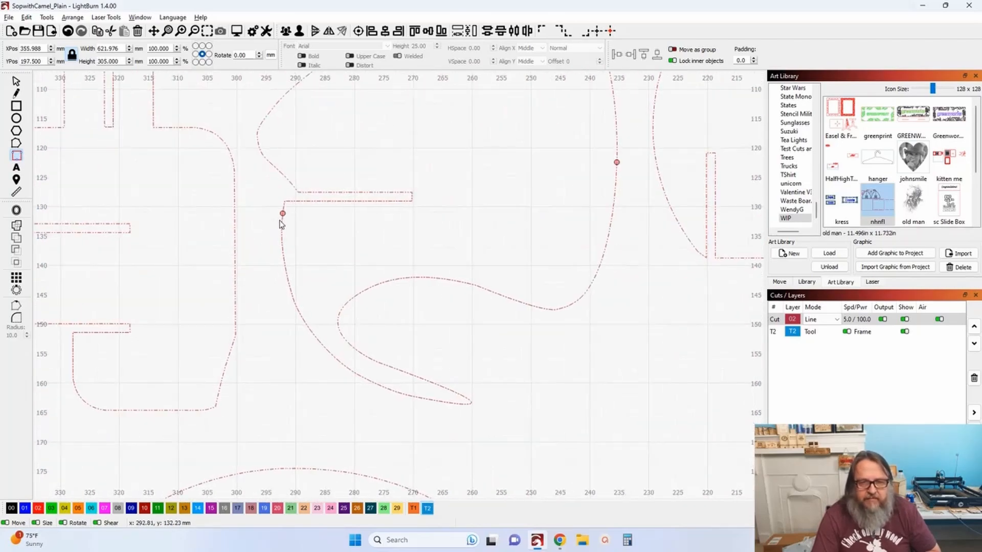
scroll(283, 246, "down", 3)
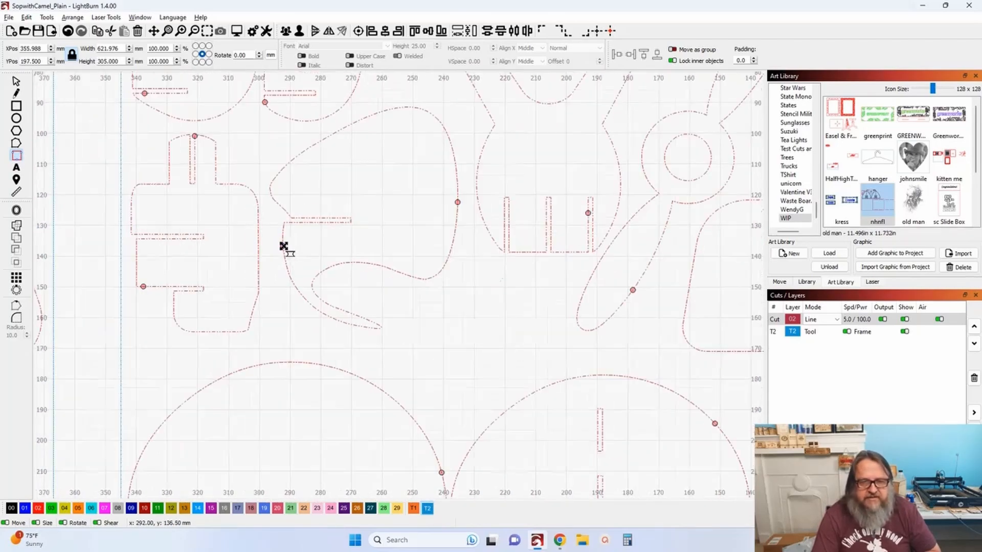
scroll(282, 245, "down", 4)
scroll(361, 256, "up", 10)
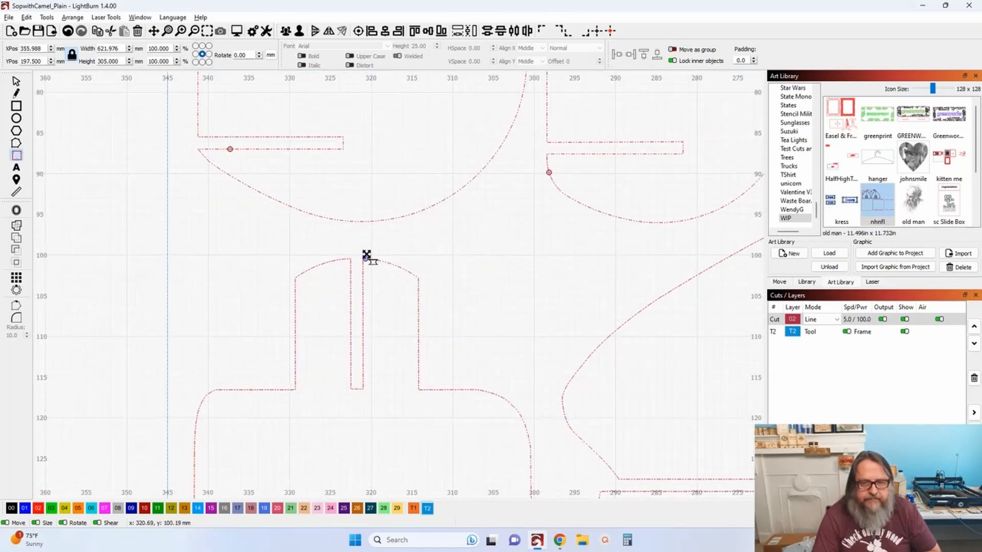
Step: Move the tabs on the two rounded slotted parts to the top and bottom of their curves, and add a tab on each outer side
scroll(419, 261, "down", 4)
scroll(461, 240, "up", 3)
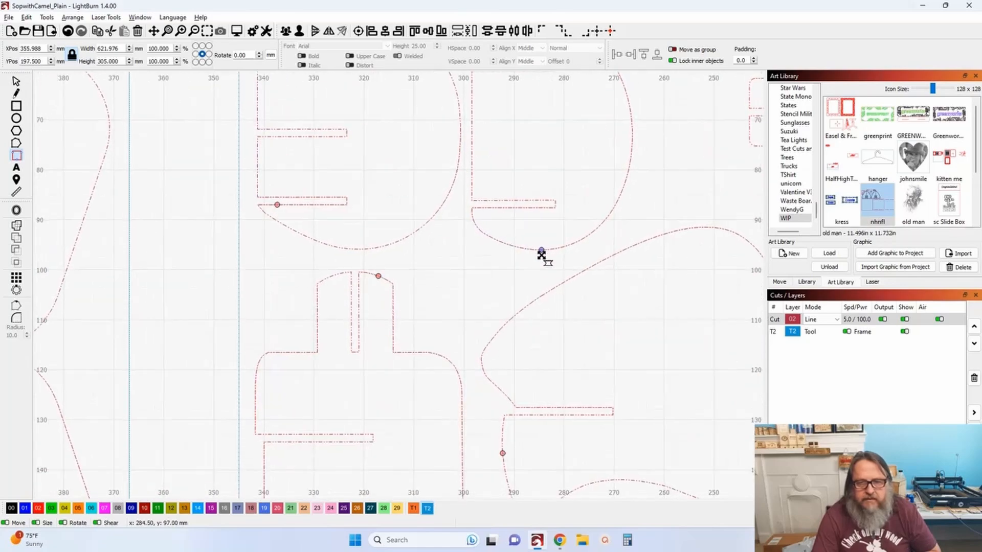
scroll(542, 256, "down", 3)
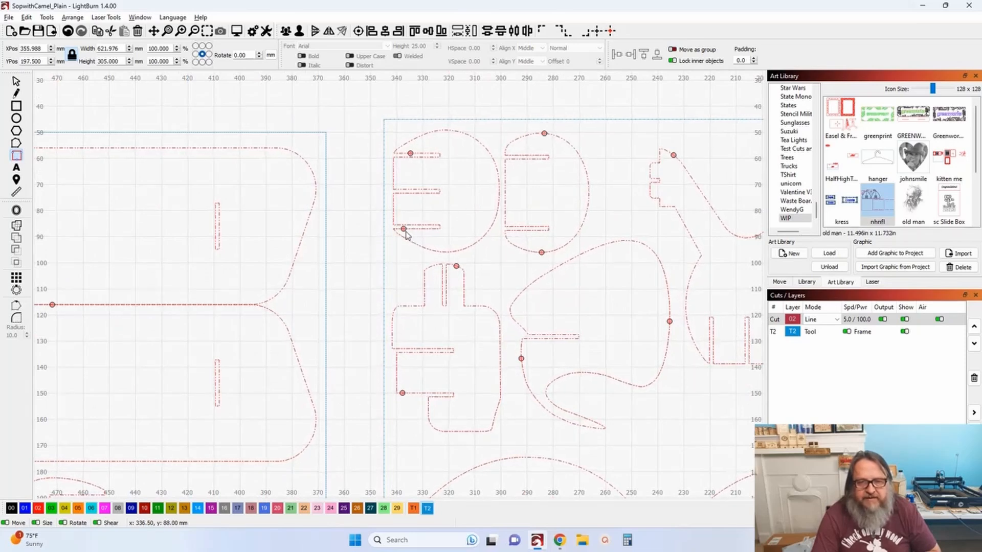
mouse_move(403, 229)
left_mouse_down()
mouse_move(462, 257)
mouse_move(440, 256)
left_mouse_up()
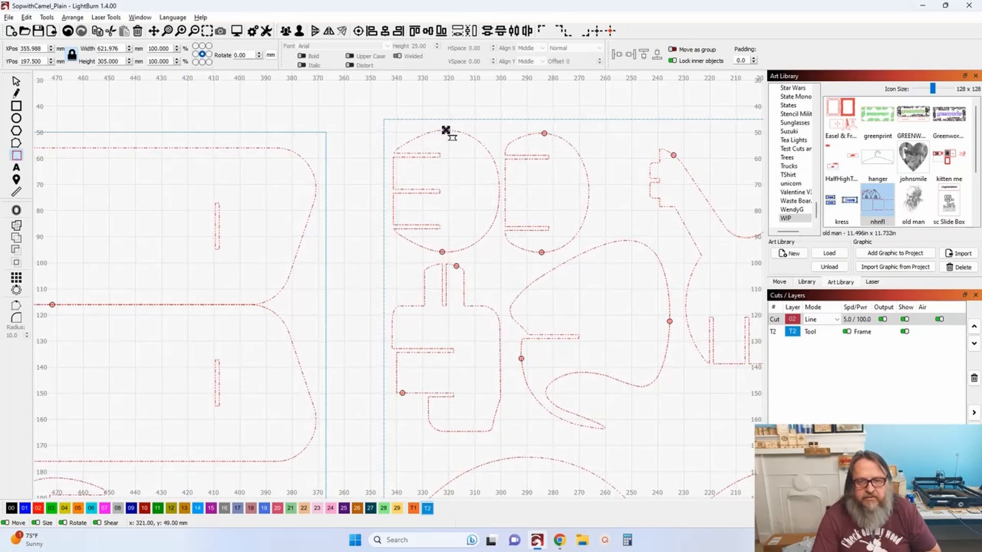
left_click(500, 193)
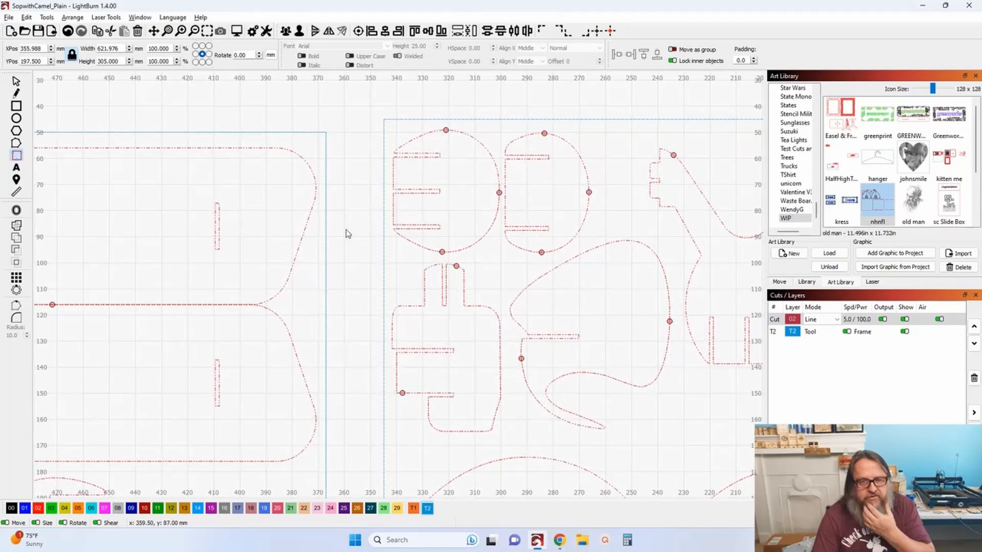
Step: Move the lower wing's slot tab to the left part of its bottom edge and add a second tab on the right part
scroll(346, 234, "down", 6)
left_click_drag(302, 292, 413, 274)
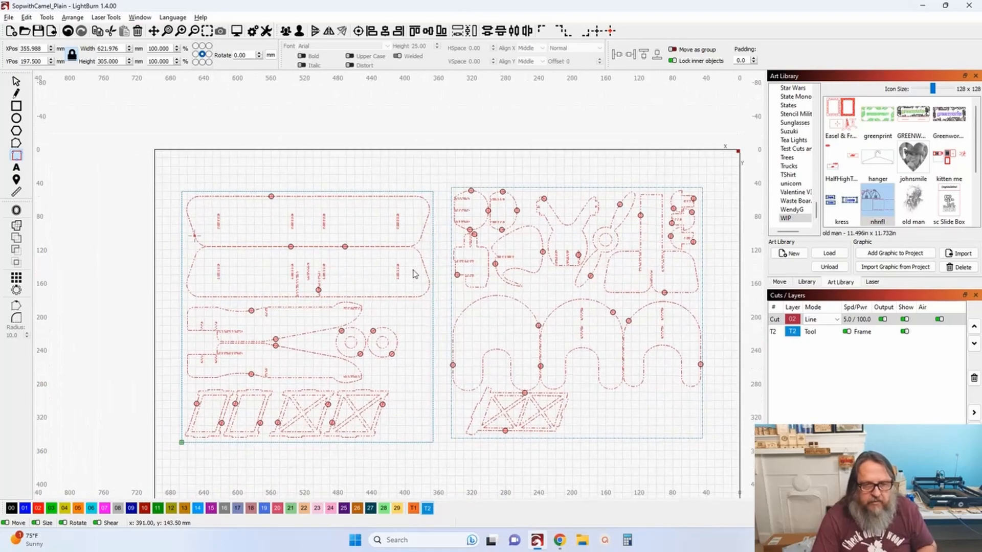
scroll(290, 256, "up", 10)
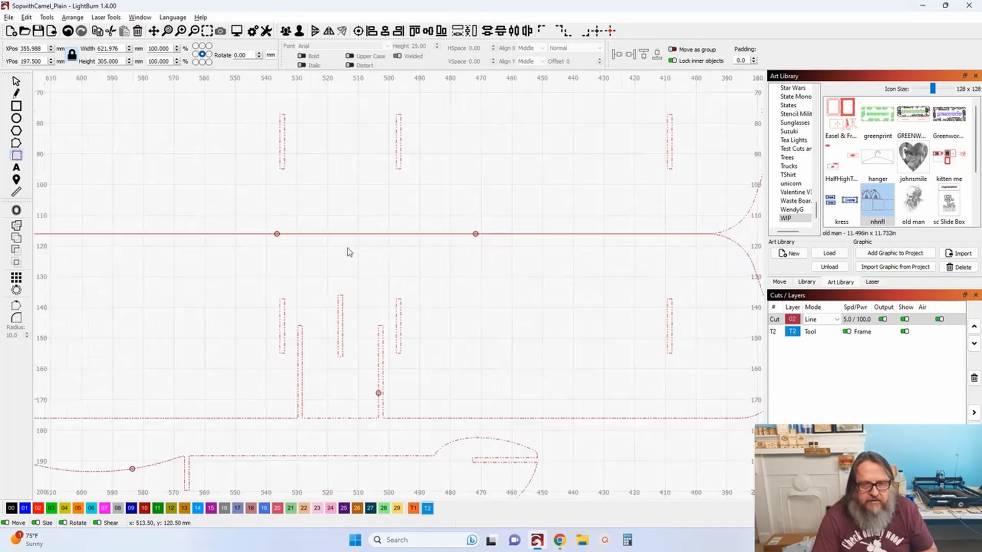
scroll(550, 193, "down", 3)
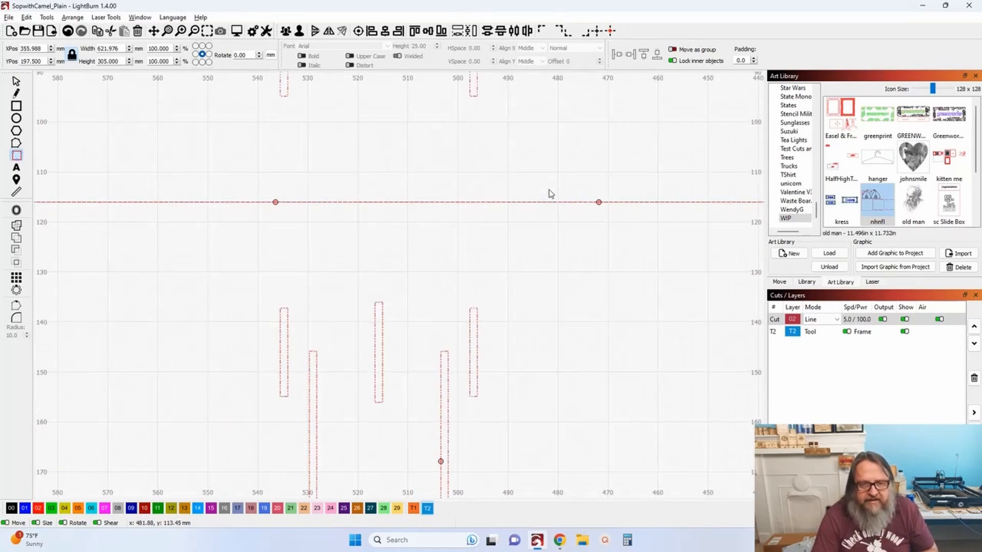
scroll(549, 193, "down", 5)
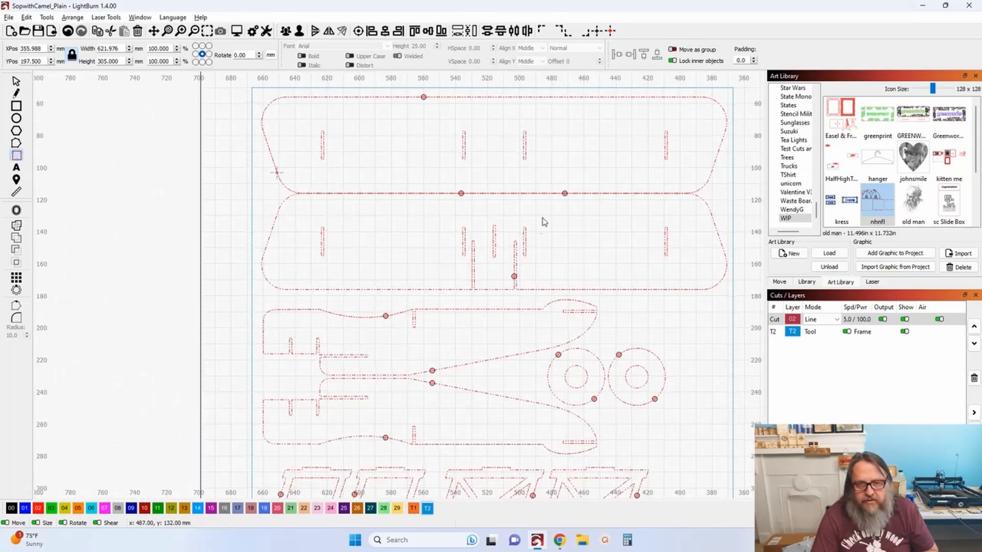
left_click_drag(514, 278, 367, 291)
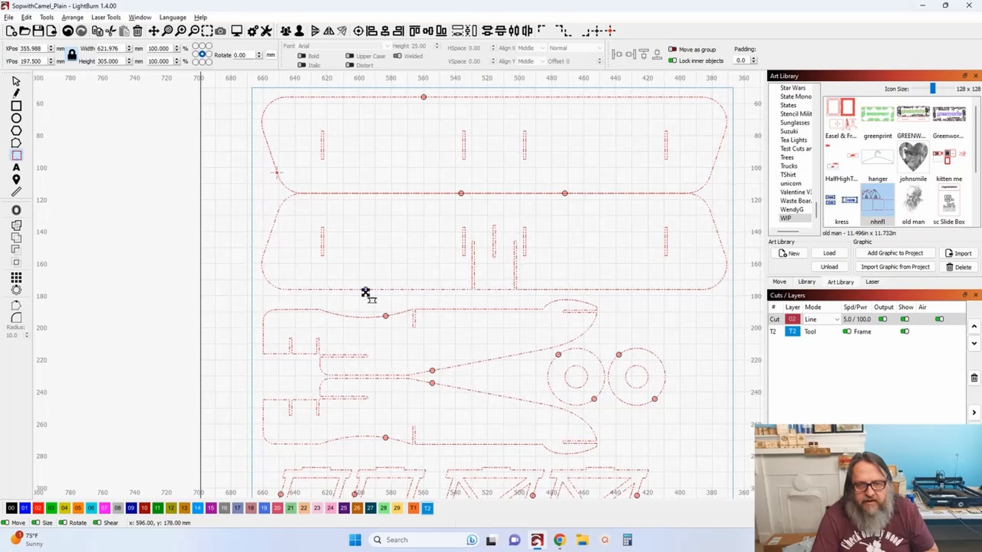
left_click(619, 290)
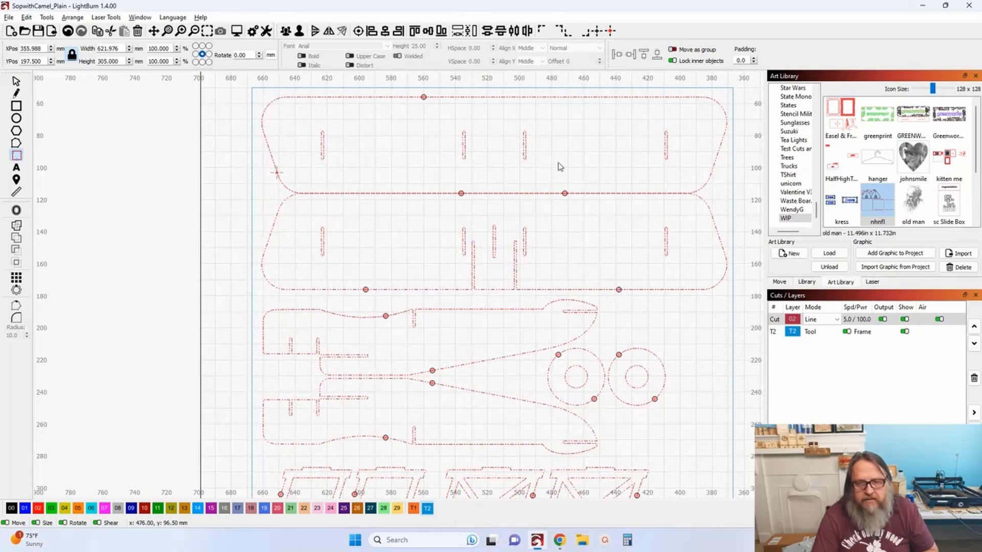
Step: Add a second tab on the upper wing's top edge, and spread the existing tabs on that edge and the shared wing edge
left_click(608, 97)
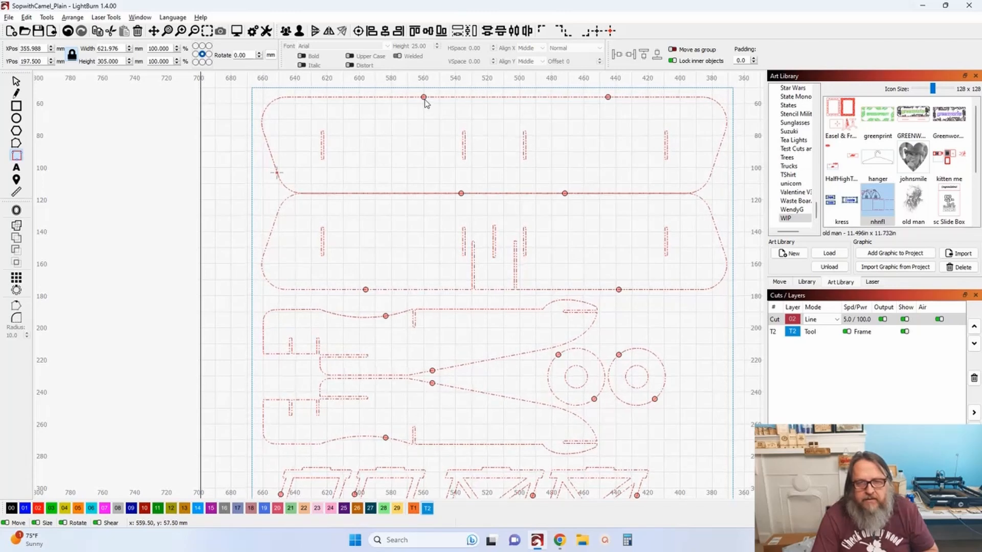
left_click_drag(424, 96, 376, 97)
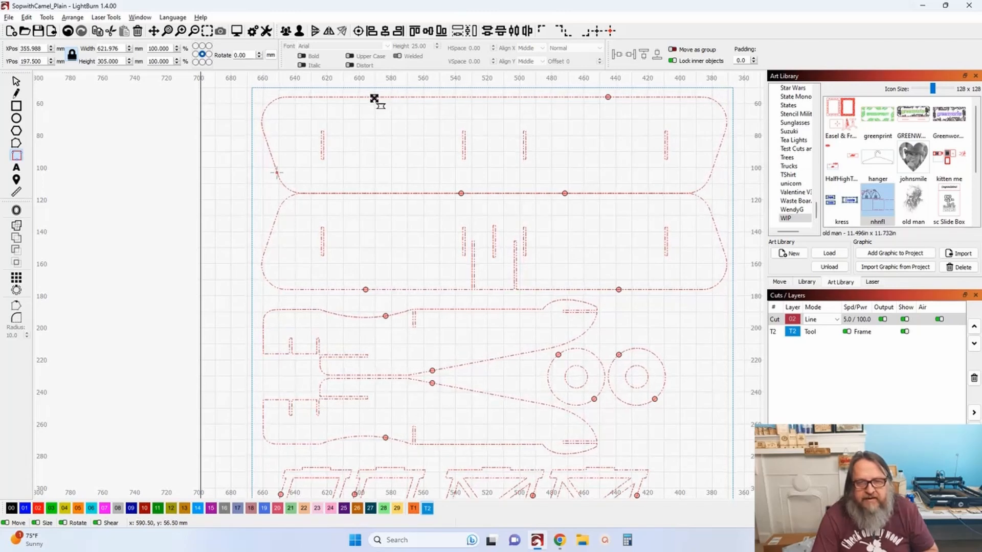
left_click_drag(461, 193, 441, 196)
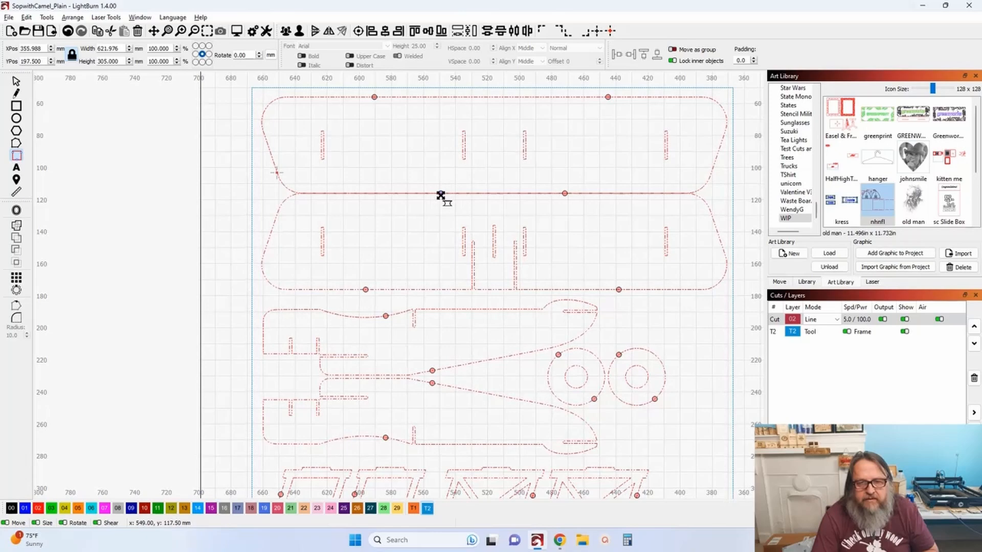
Step: Reposition the tabs on both fuselage side parts and add extra ones, giving each two on its outer edge and one on its inner edge
scroll(437, 182, "down", 2)
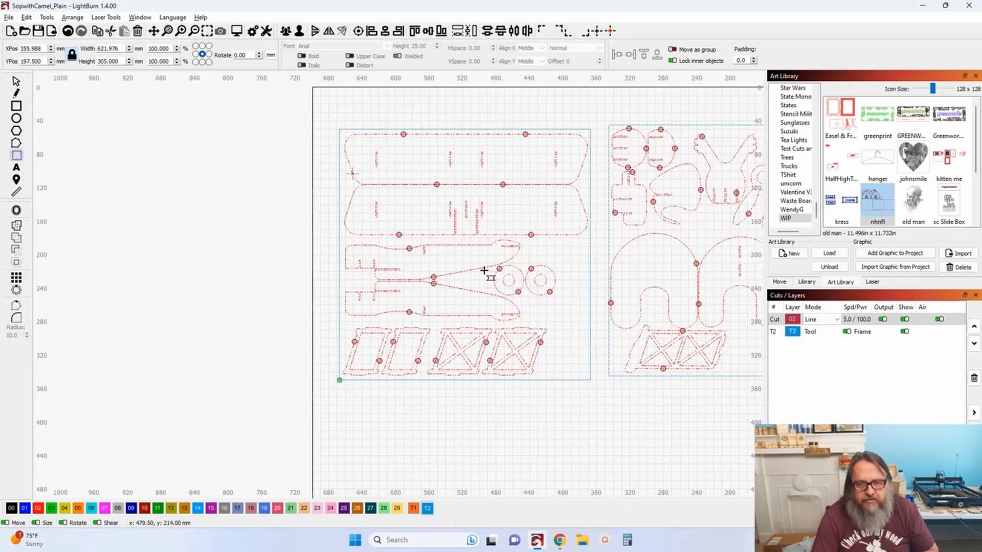
scroll(461, 263, "up", 2)
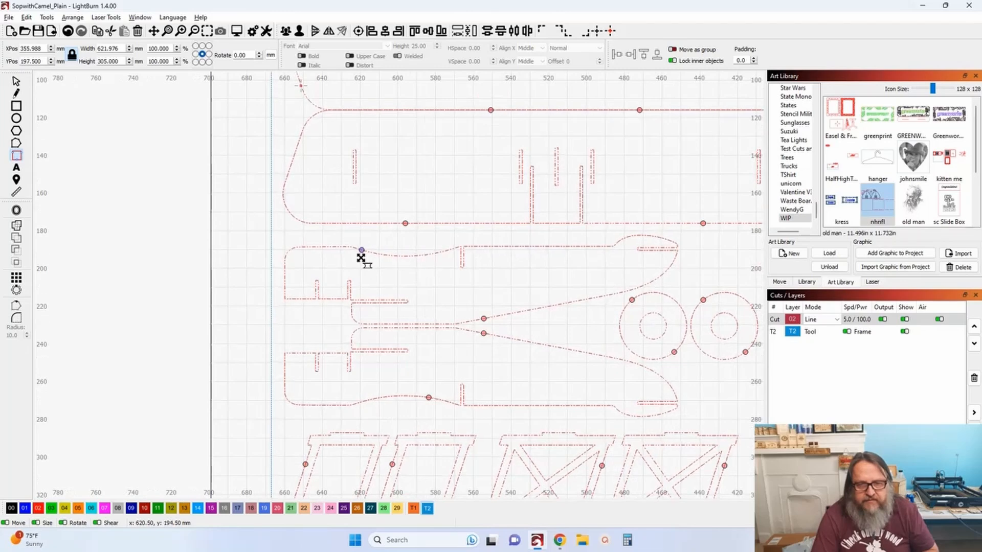
left_click(324, 253)
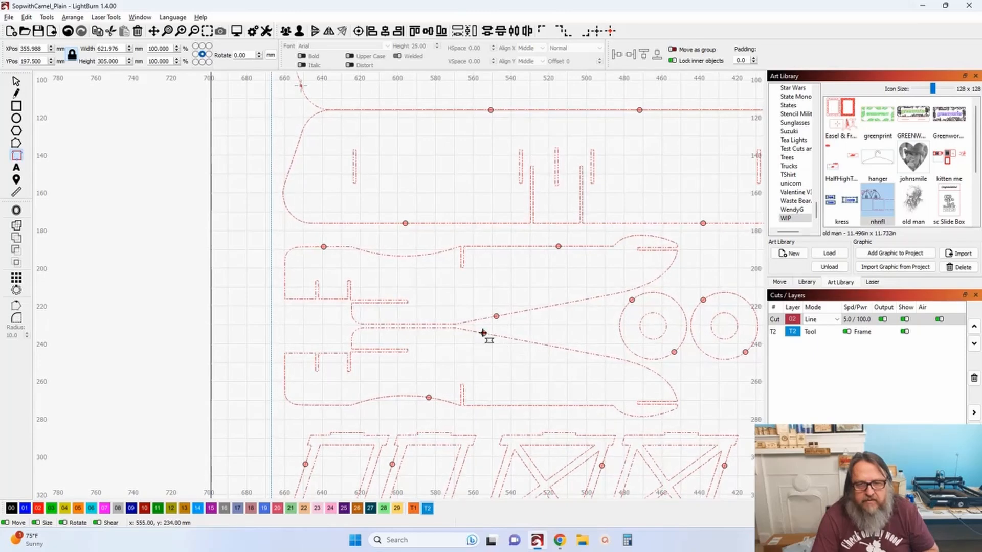
left_click(496, 335)
left_click(324, 406)
Step: Examine the tab placement on the two wheels and the row of strut parts on the wing sheet
scroll(558, 406, "down", 5)
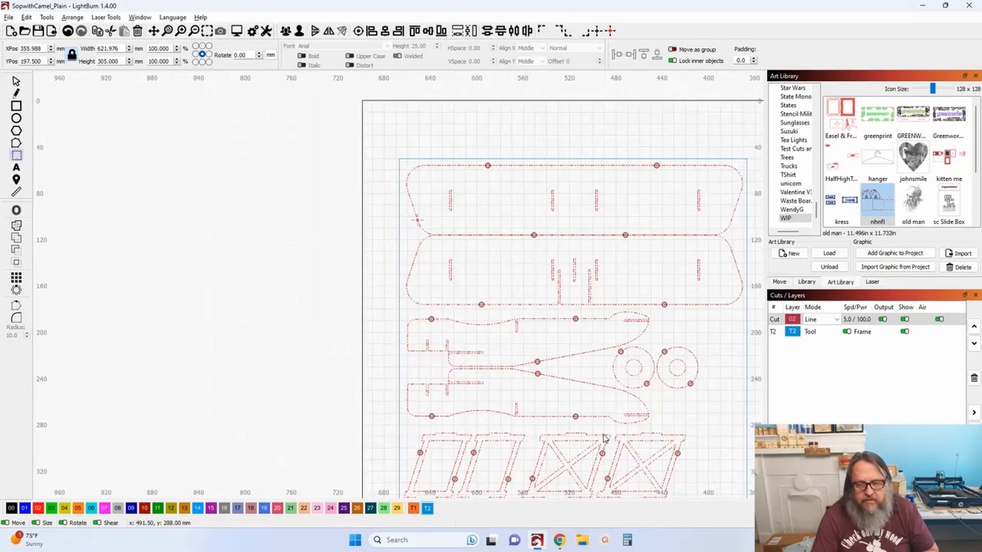
scroll(598, 429, "up", 3)
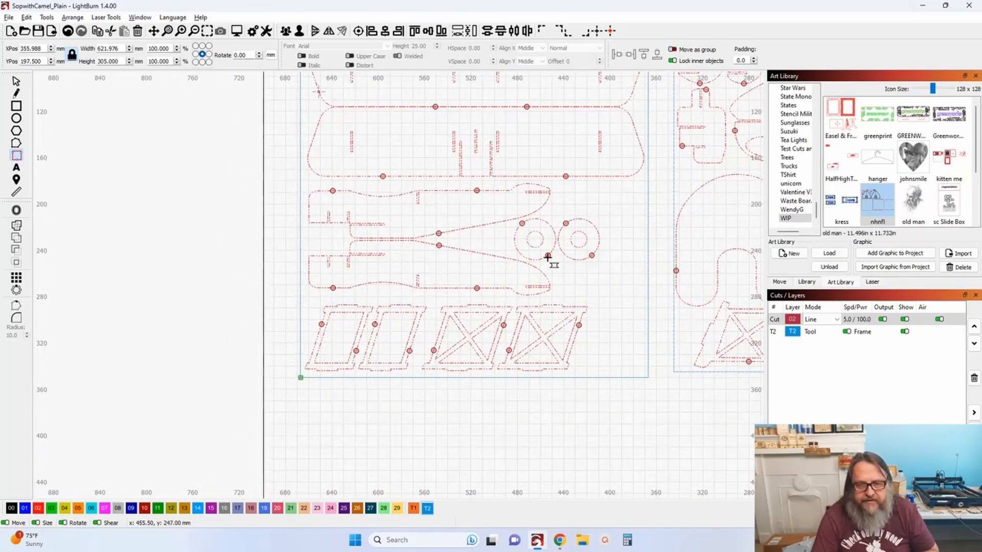
scroll(547, 261, "up", 4)
scroll(496, 171, "up", 3)
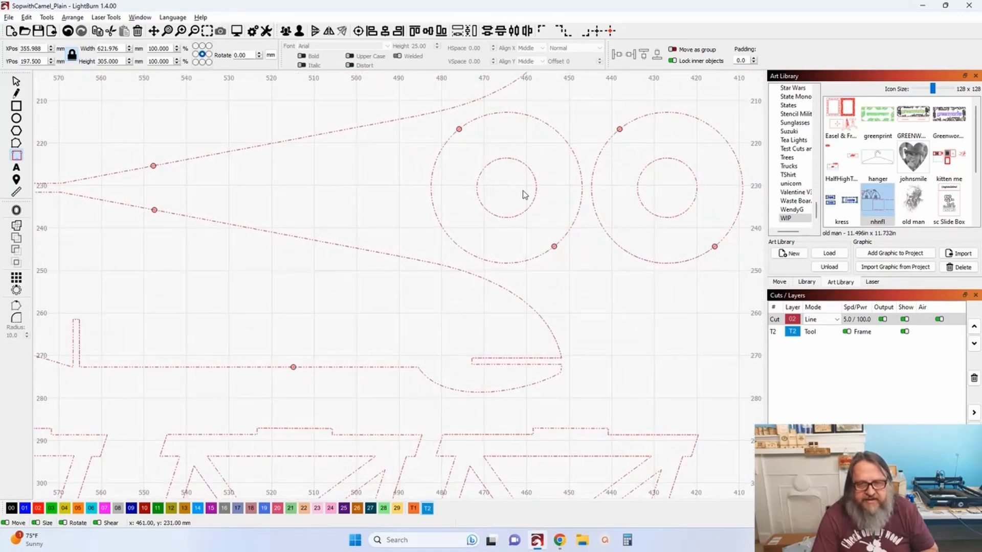
scroll(524, 194, "down", 6)
scroll(445, 263, "up", 4)
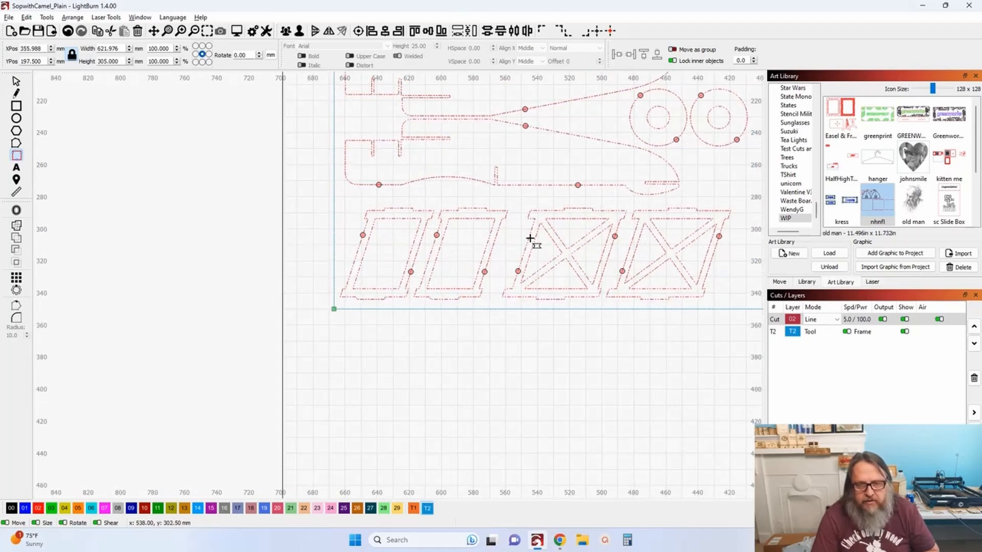
scroll(686, 251, "down", 4)
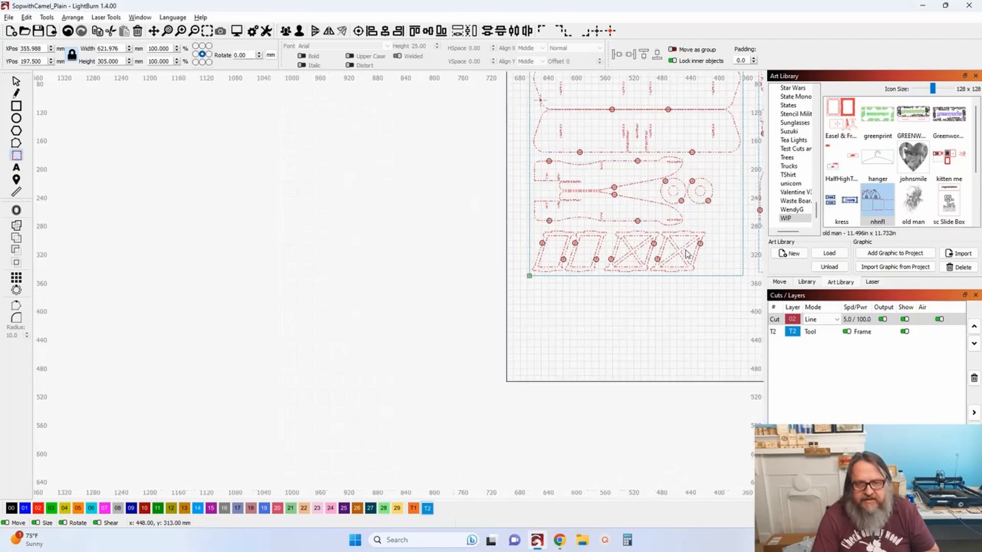
left_click_drag(686, 251, 305, 316)
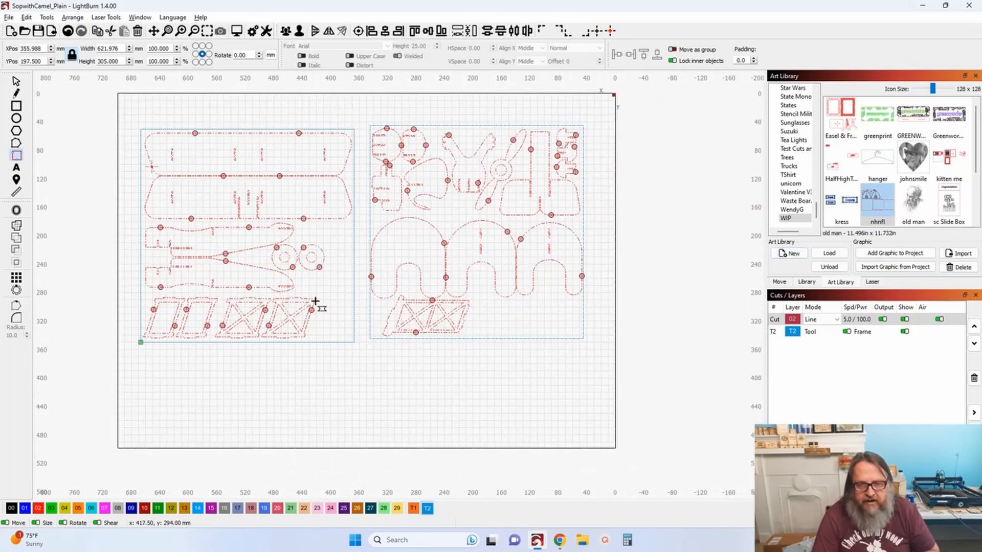
Step: On the double cross-braced part, add a tab to the outer left edge and shift its top and bottom tabs further right
scroll(428, 327, "up", 4)
scroll(415, 249, "down", 2)
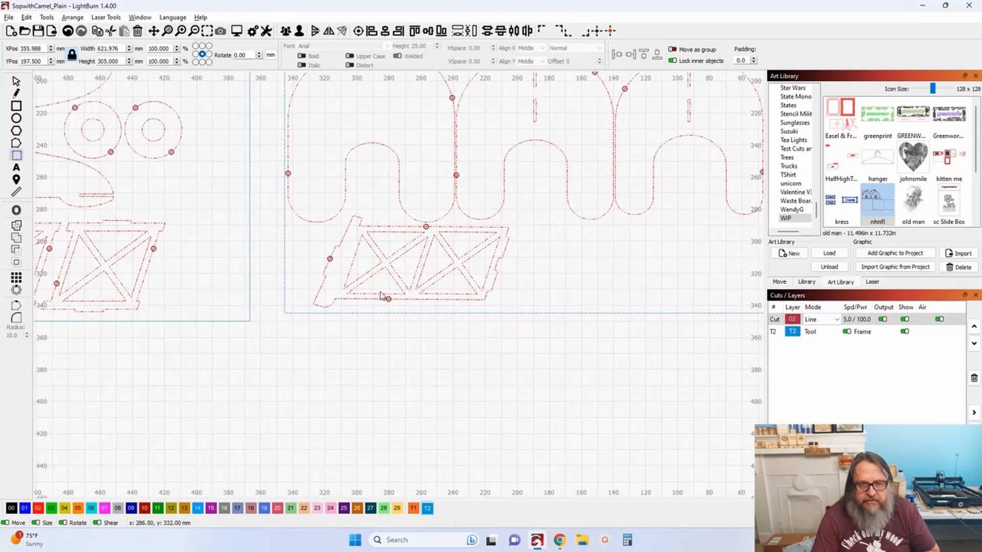
left_click(410, 299)
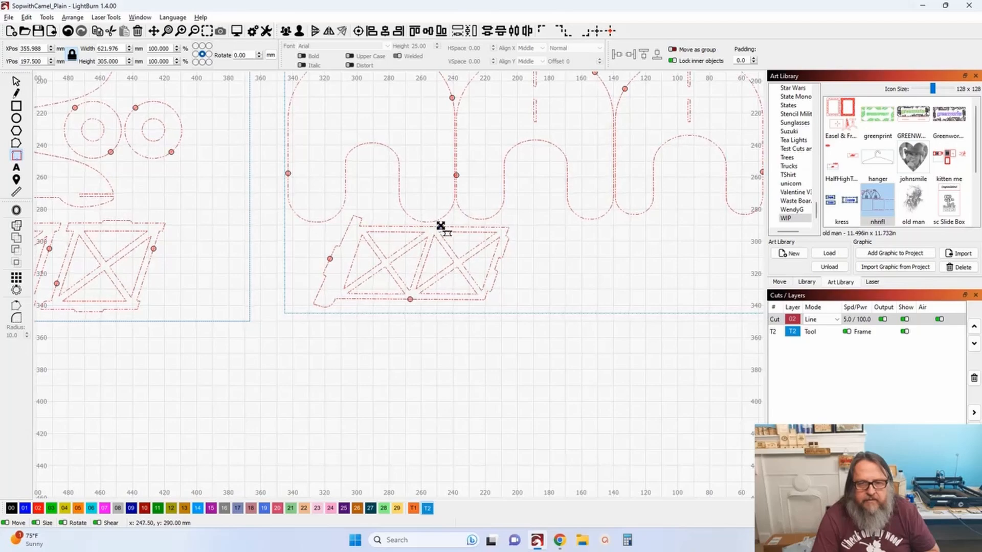
left_click(484, 227)
Step: Check the tabs across both sheets and toggle Tabs / Bridges off and back on for the Cut layer
scroll(475, 235, "down", 4)
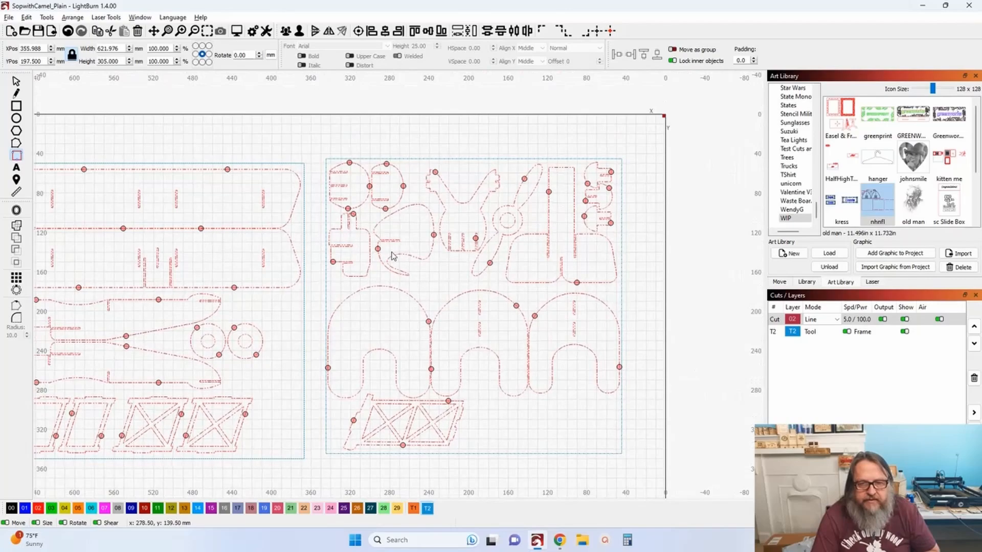
scroll(365, 220, "up", 2)
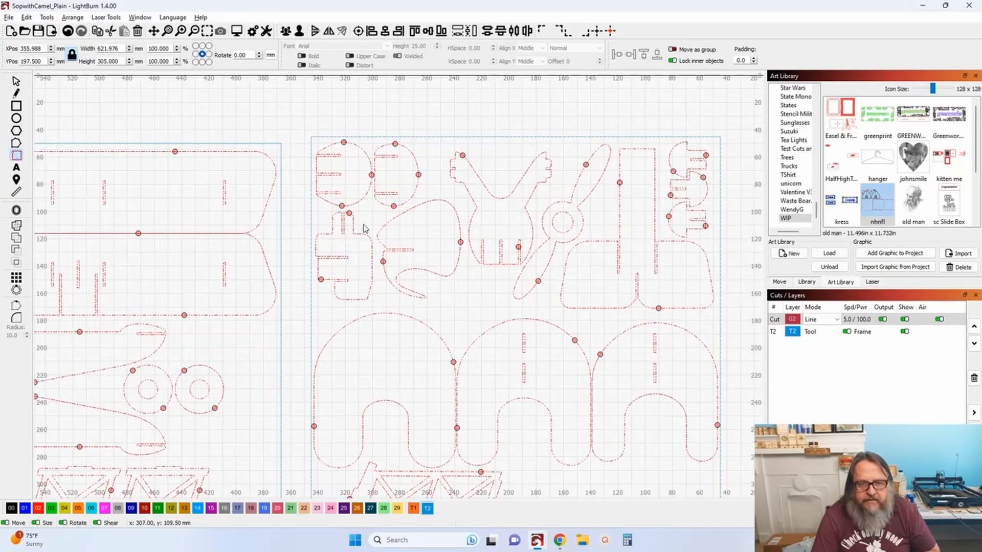
scroll(376, 230, "down", 2)
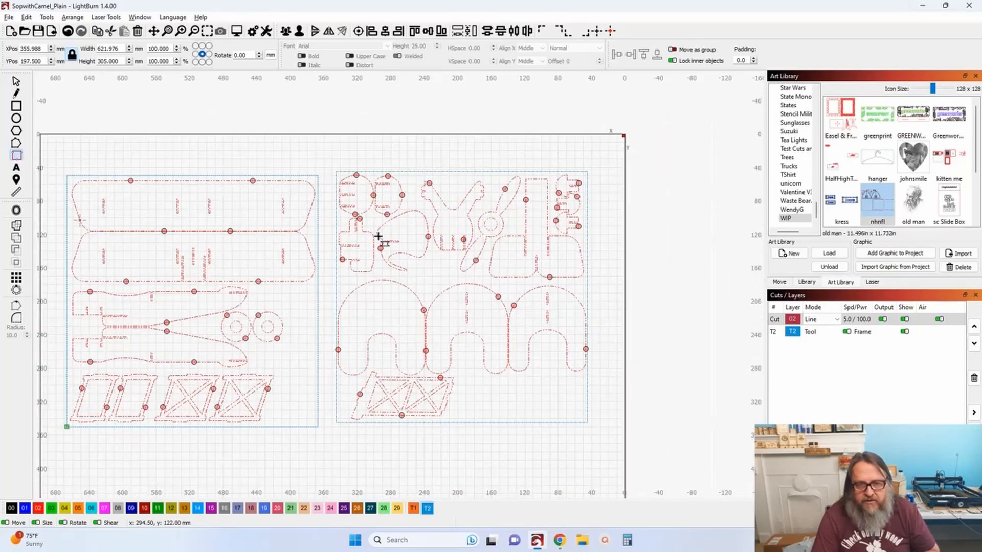
scroll(379, 236, "down", 2)
left_click_drag(333, 285, 465, 303)
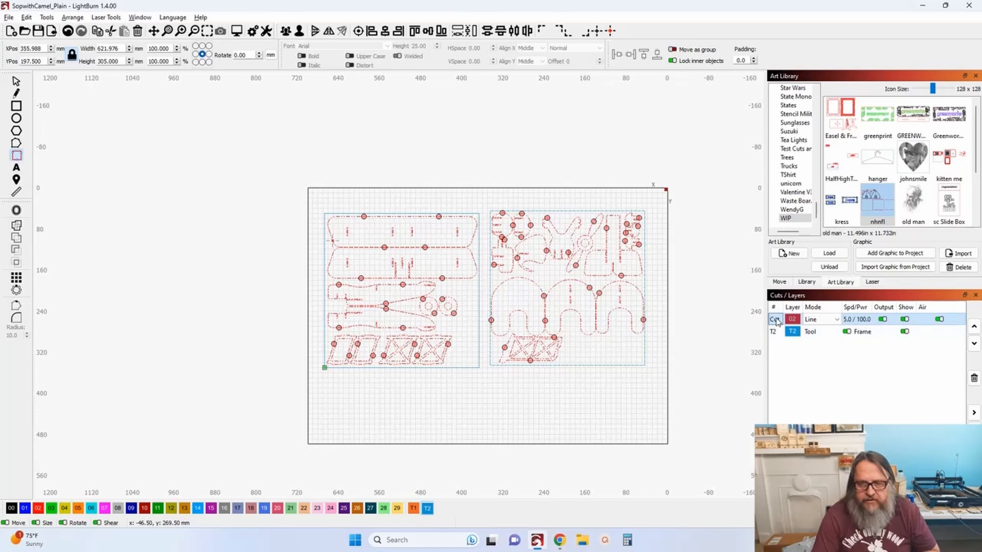
double_click(776, 320)
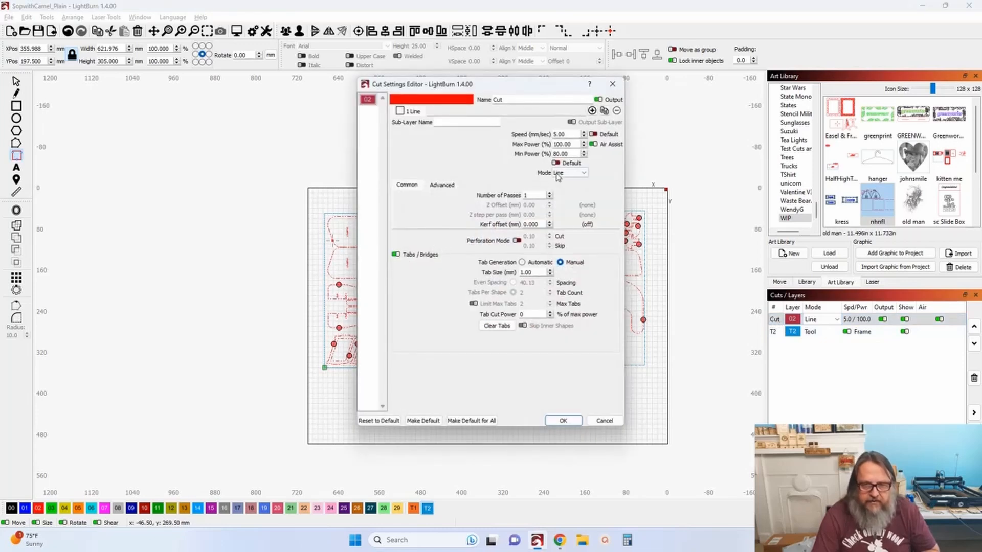
left_click(396, 255)
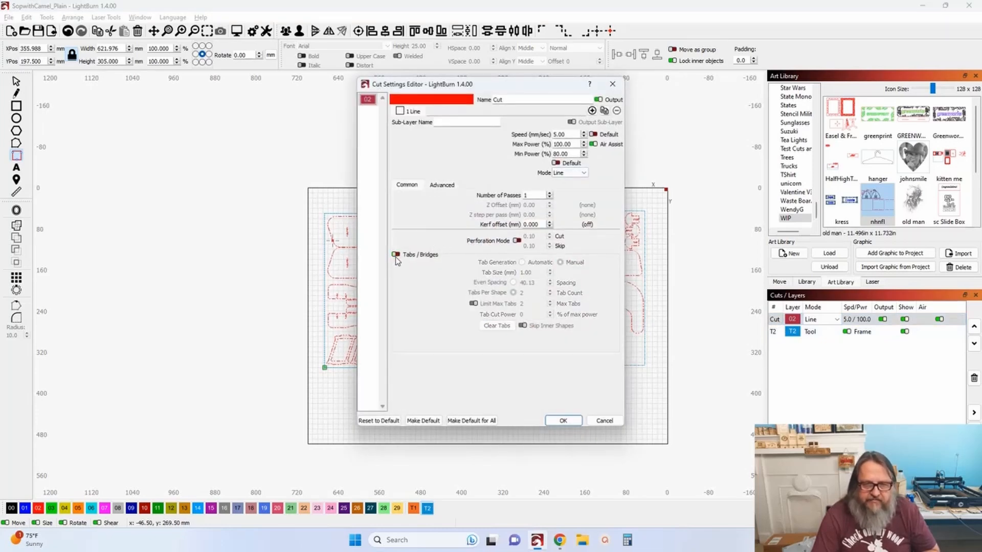
left_click(396, 255)
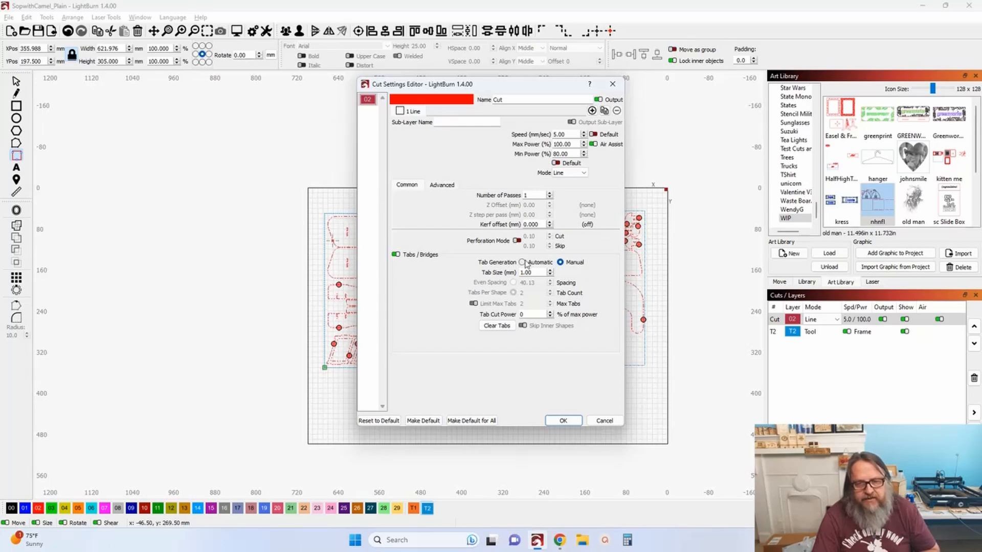
Step: Clear all existing tabs on the Cut layer and shift the settings dialog aside to expose the parts
left_click(500, 329)
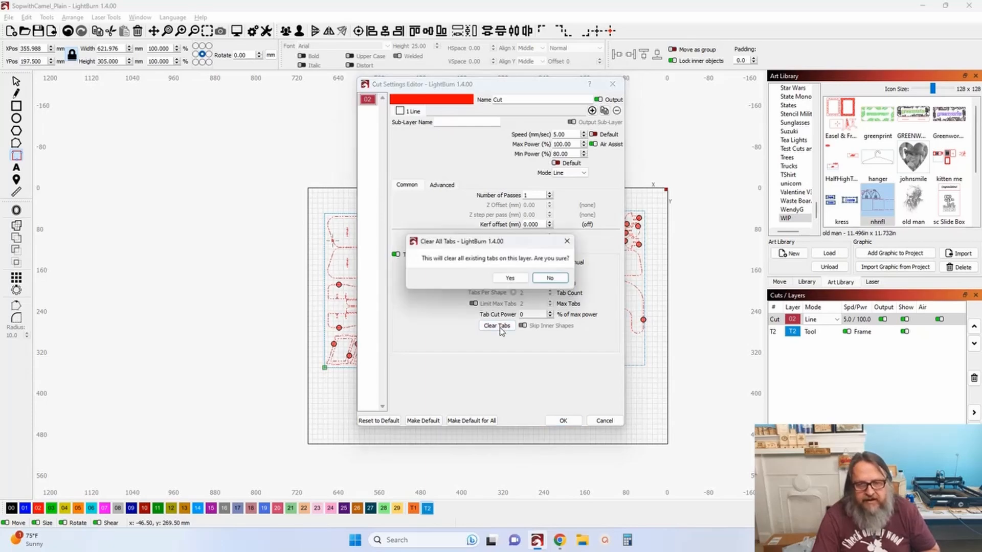
left_click(511, 279)
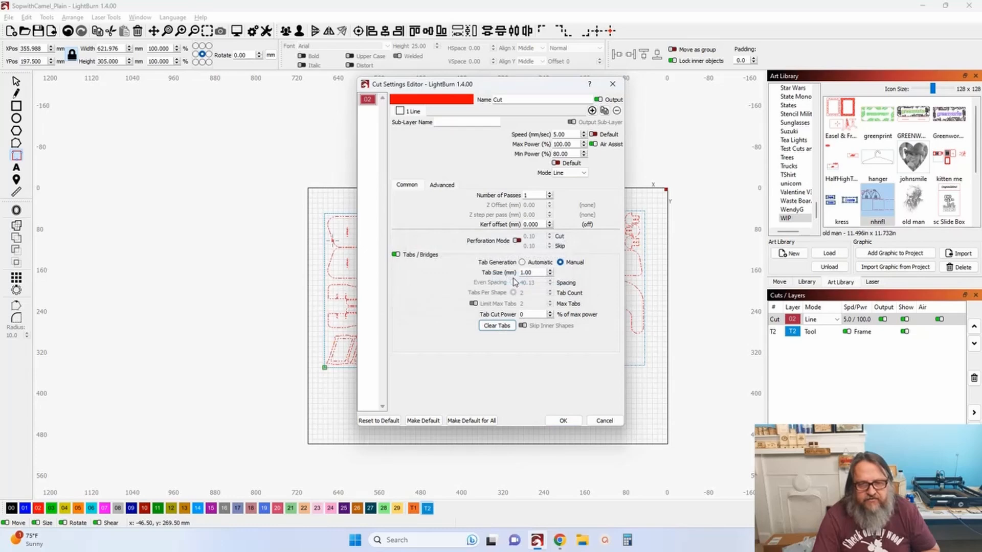
left_click_drag(515, 90, 809, 109)
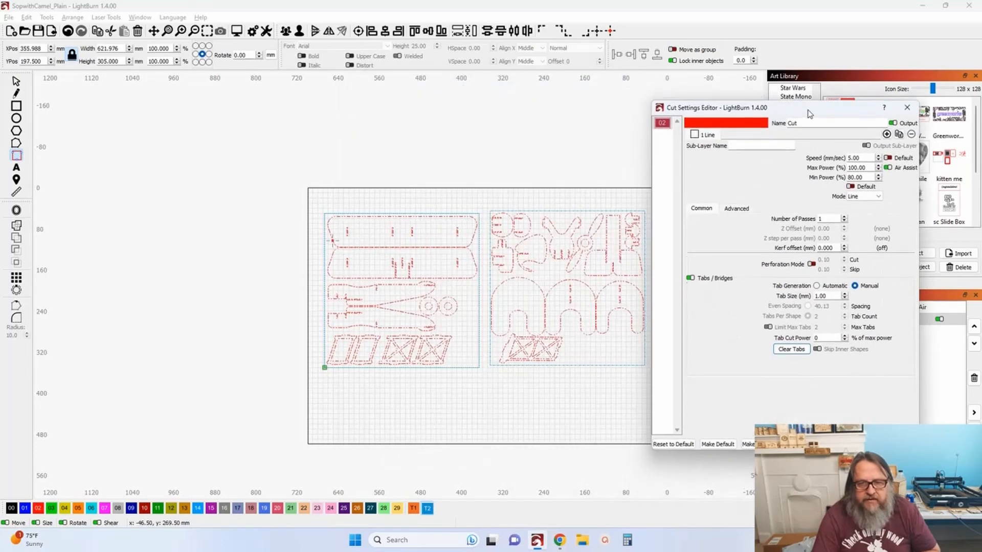
Step: Switch the Cut layer's tab generation to Automatic with 4 tabs per shape
left_click(817, 280)
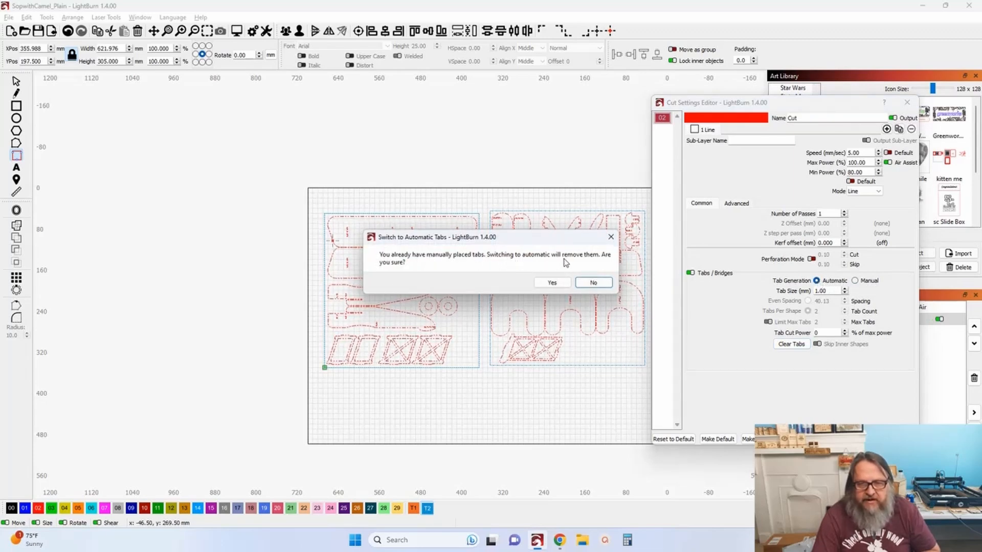
left_click(552, 282)
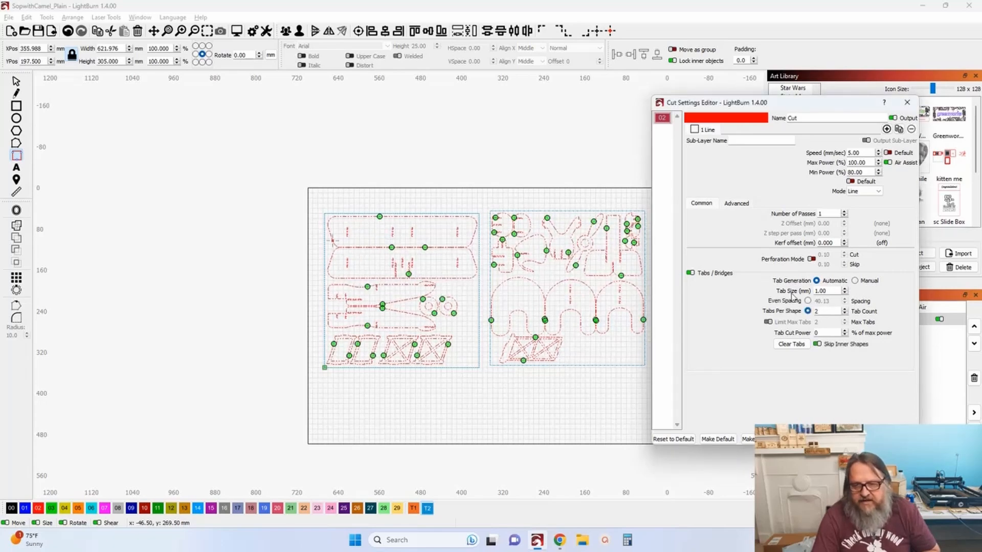
left_click(845, 309)
left_click(844, 308)
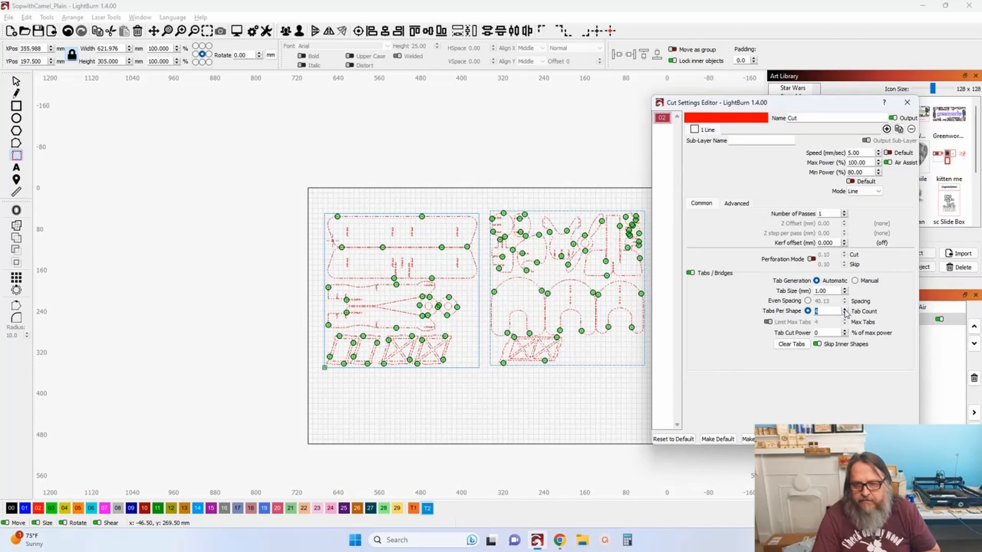
Step: Try Even Spacing for the automatic tabs with reduced spacing values, and discard the Cut layer changes
left_click(808, 301)
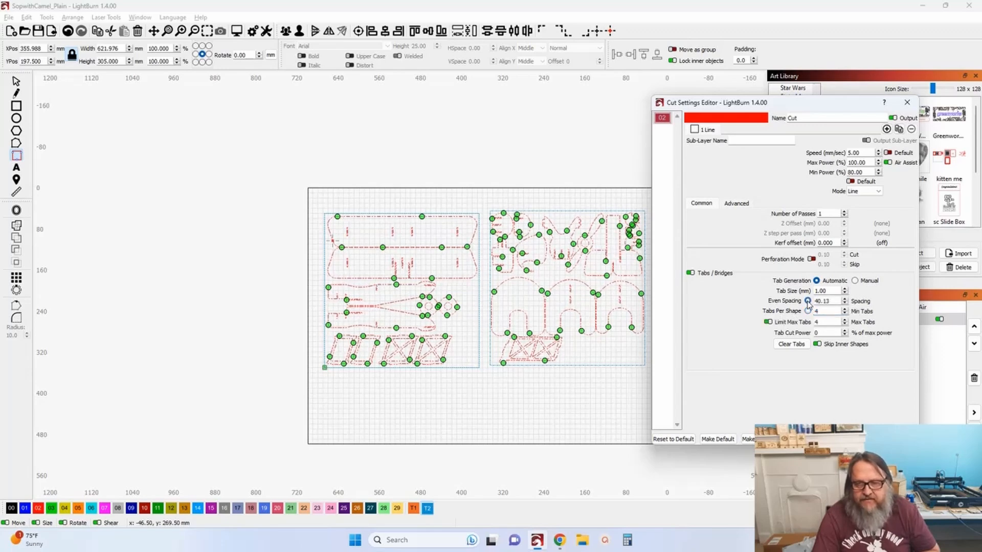
left_click(845, 304)
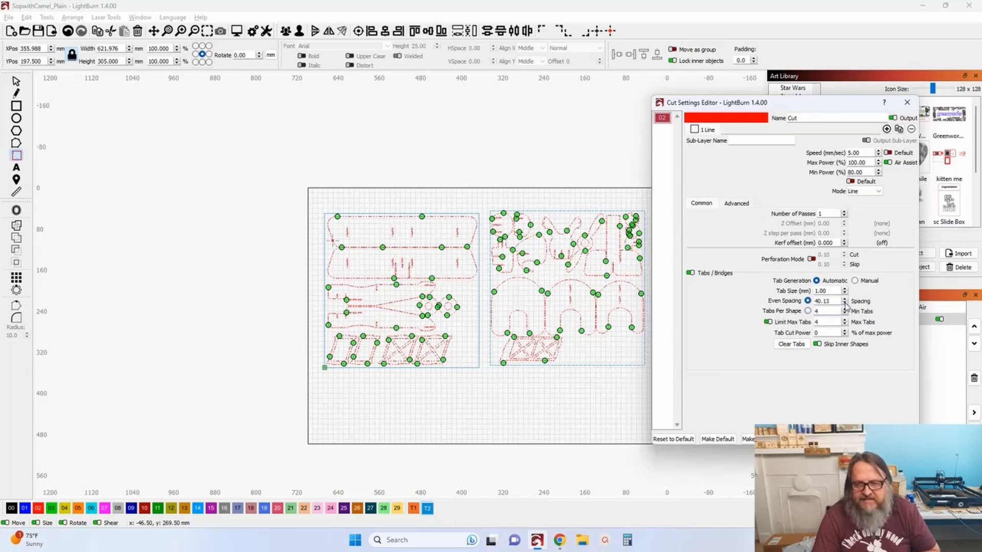
left_click(844, 304)
left_click(845, 303)
left_click(844, 303)
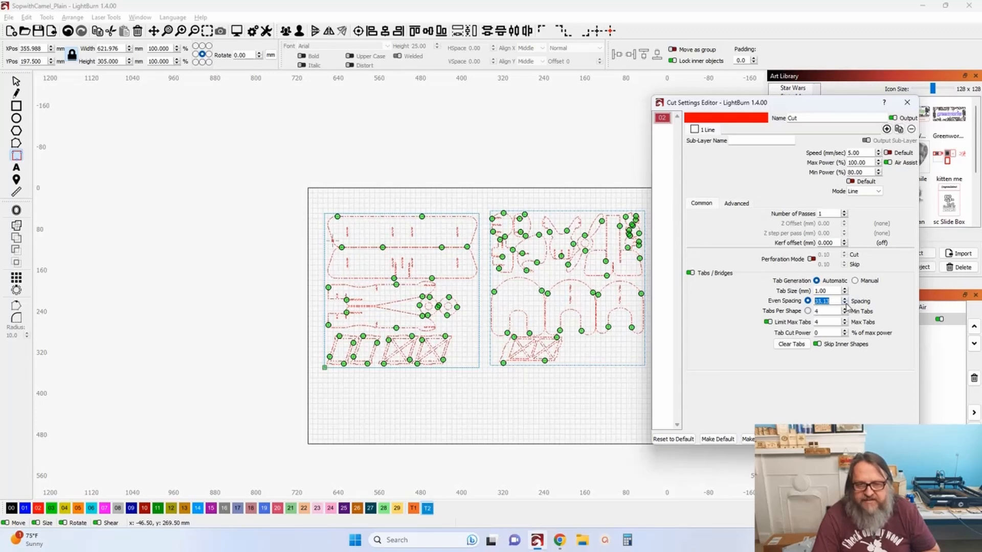
left_click(833, 302)
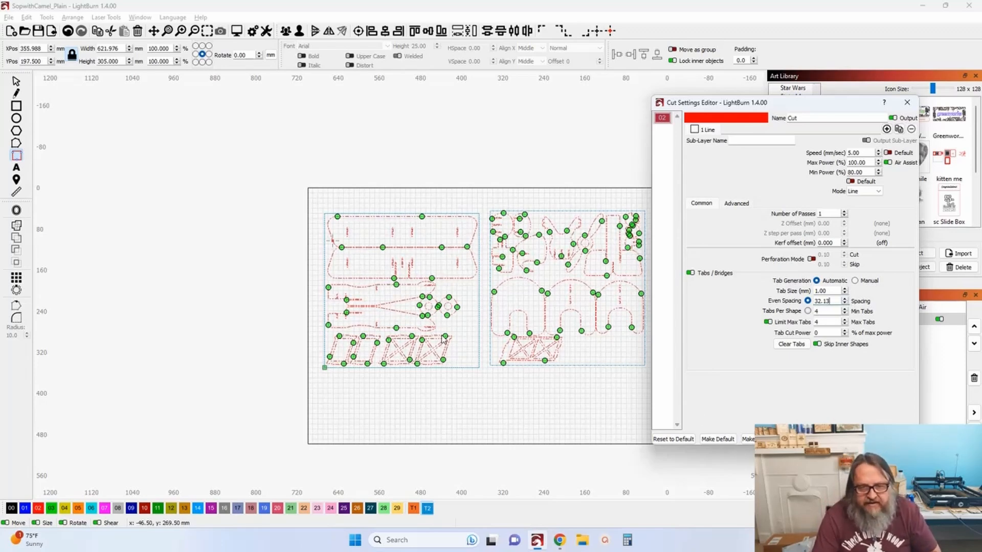
left_click(845, 304)
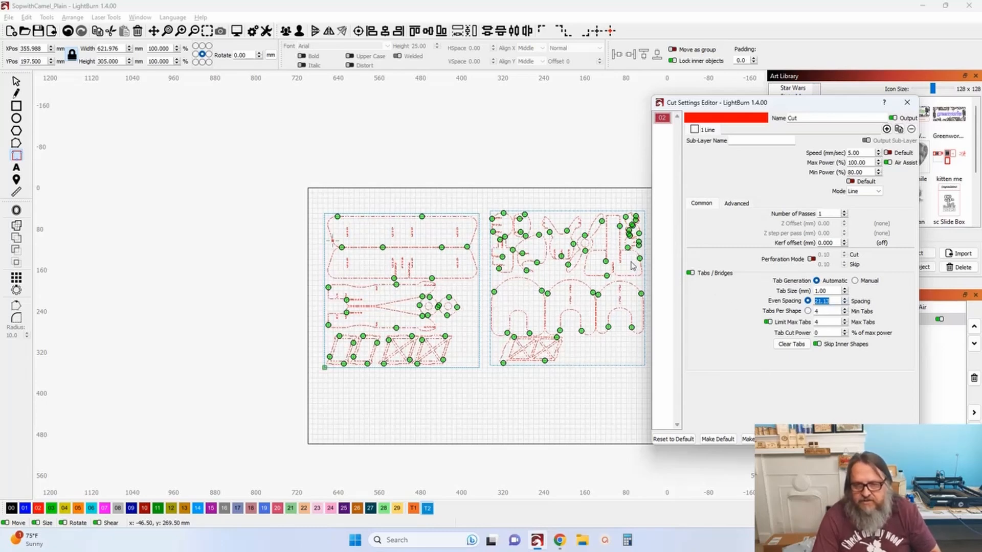
left_click(892, 439)
Step: Set the Cut layer's tabs to Automatic generation with 3 tabs per shape, replacing the manually placed ones
scroll(497, 332, "up", 5)
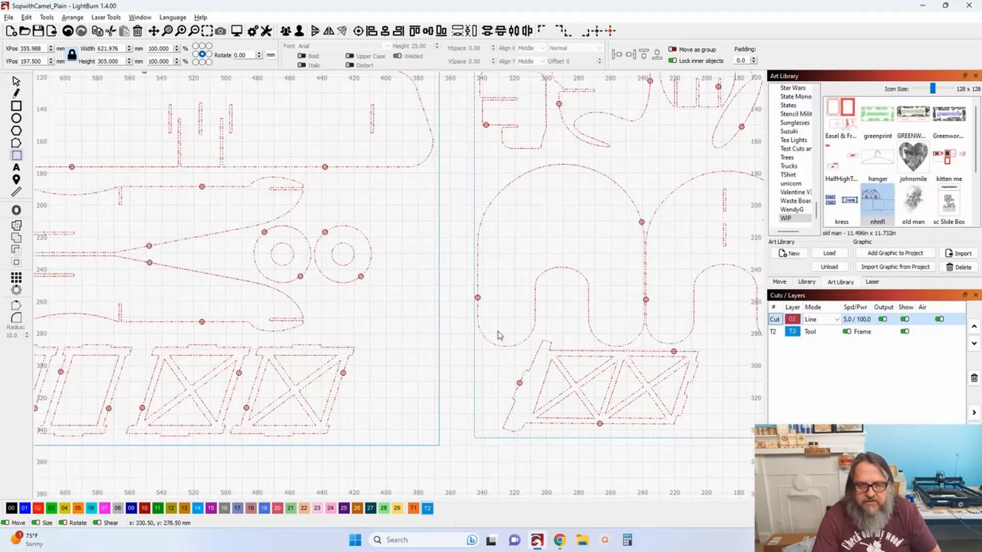
scroll(414, 279, "up", 1)
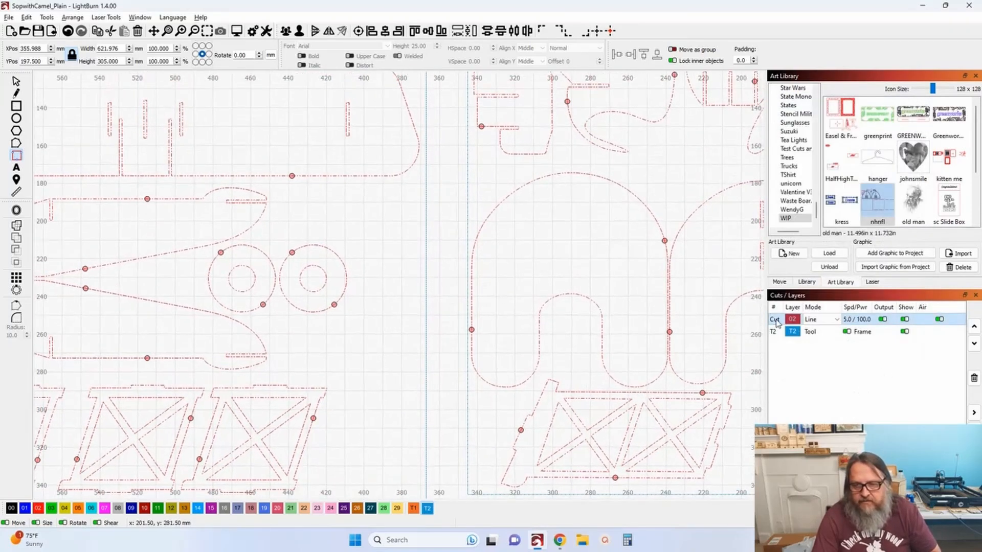
double_click(775, 320)
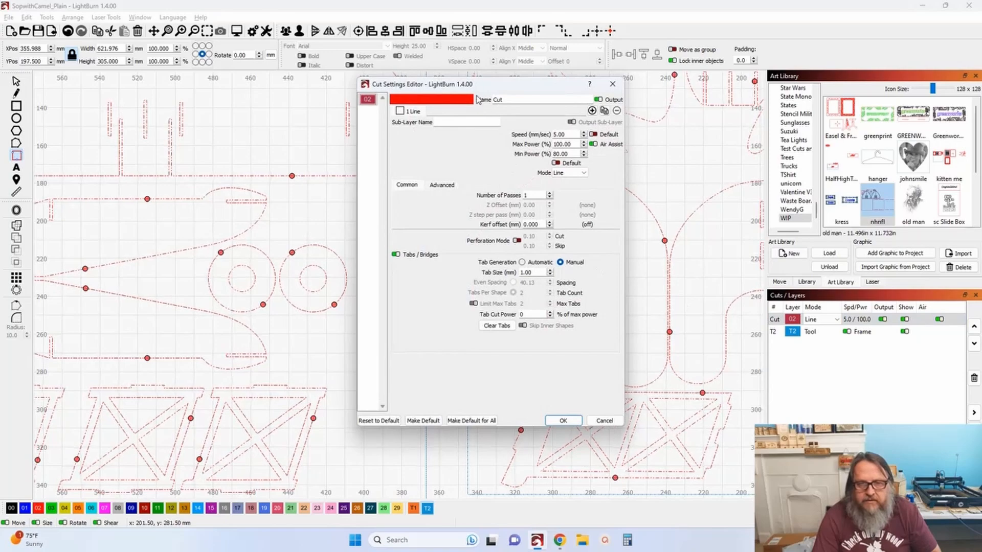
left_click_drag(489, 92, 721, 94)
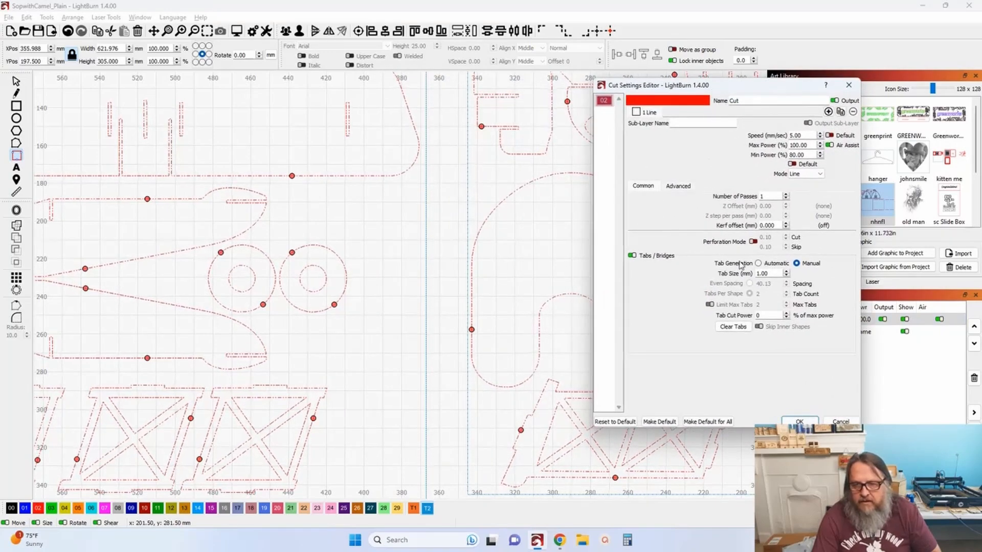
left_click(758, 262)
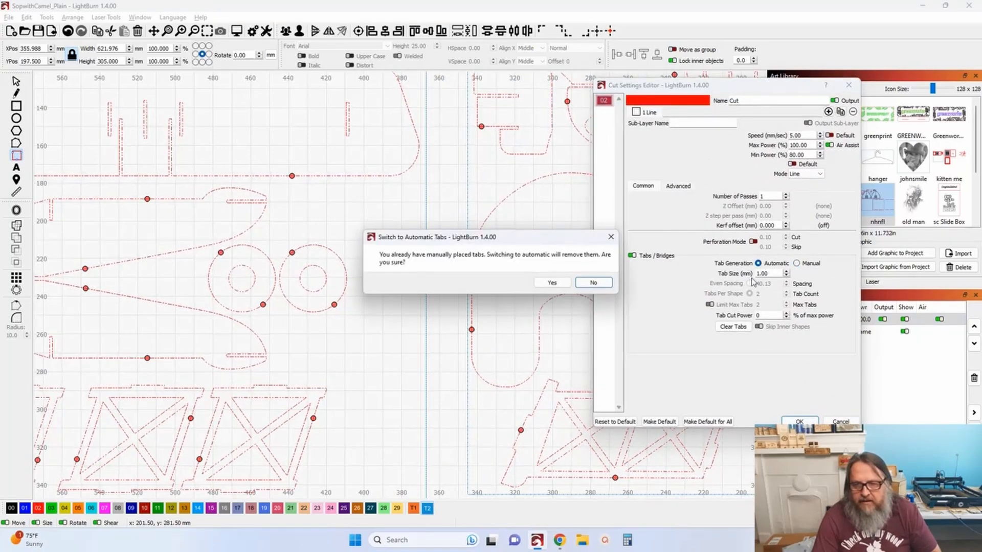
left_click(553, 282)
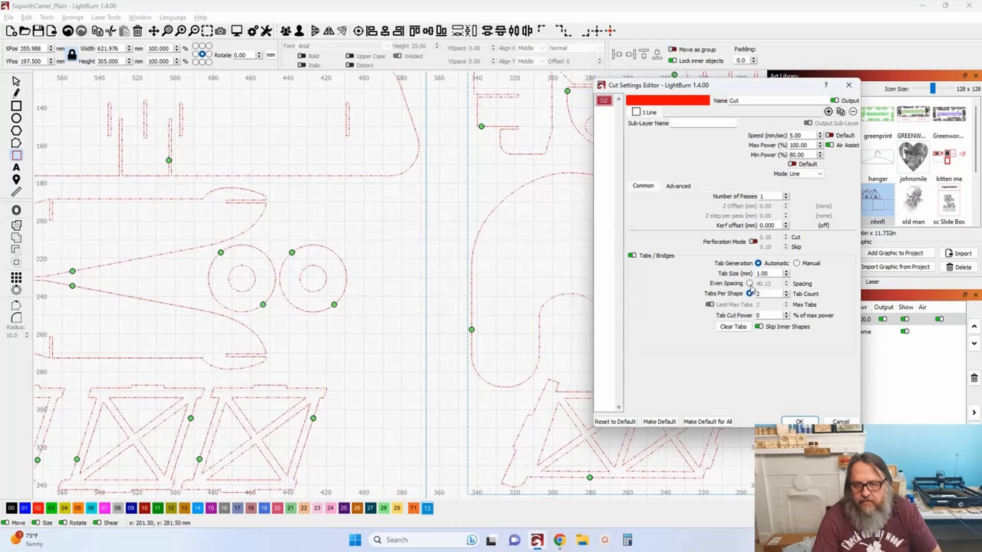
left_click(787, 292)
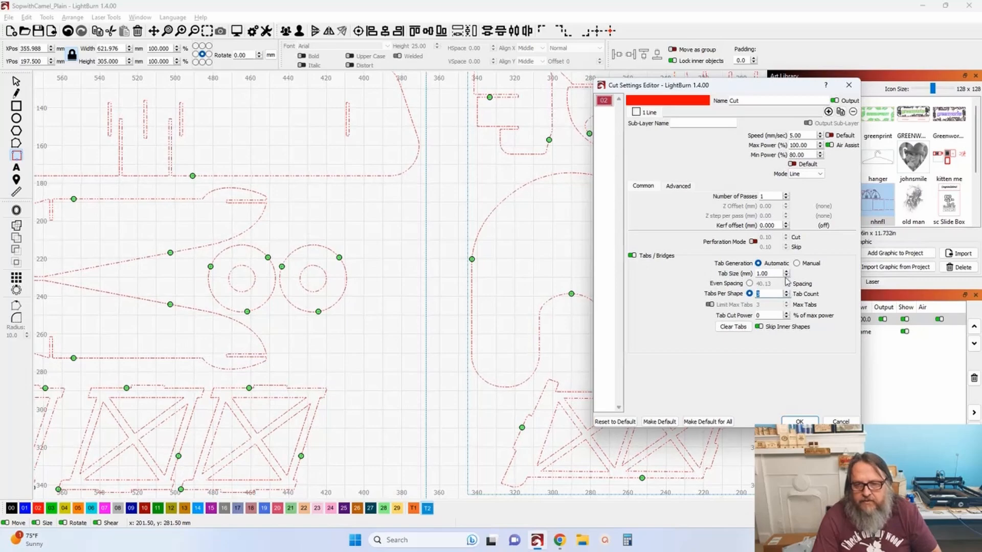
Step: Use Even Spacing for the automatic tabs and reduce the spacing to 29.13 mm
left_click(750, 284)
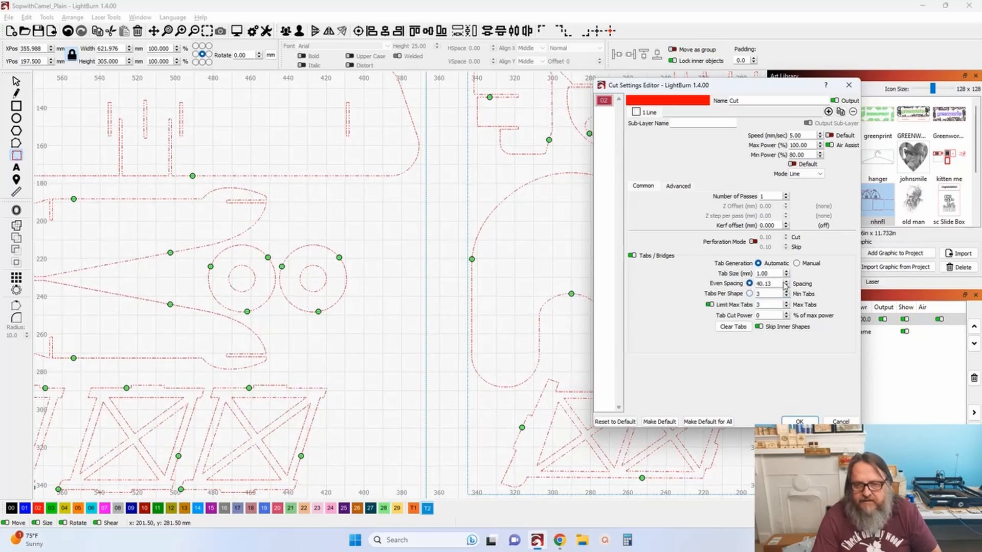
left_click(787, 286)
left_click(787, 286)
left_click(787, 286)
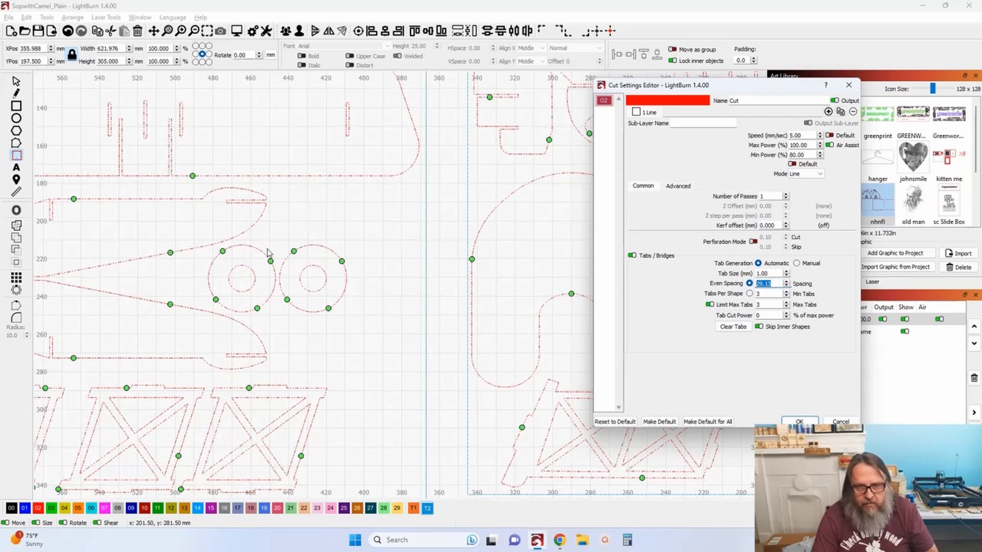
Step: Turn off the maximum tab limit and compare Tabs Per Shape with Even Spacing for the automatic tabs
left_click(710, 305)
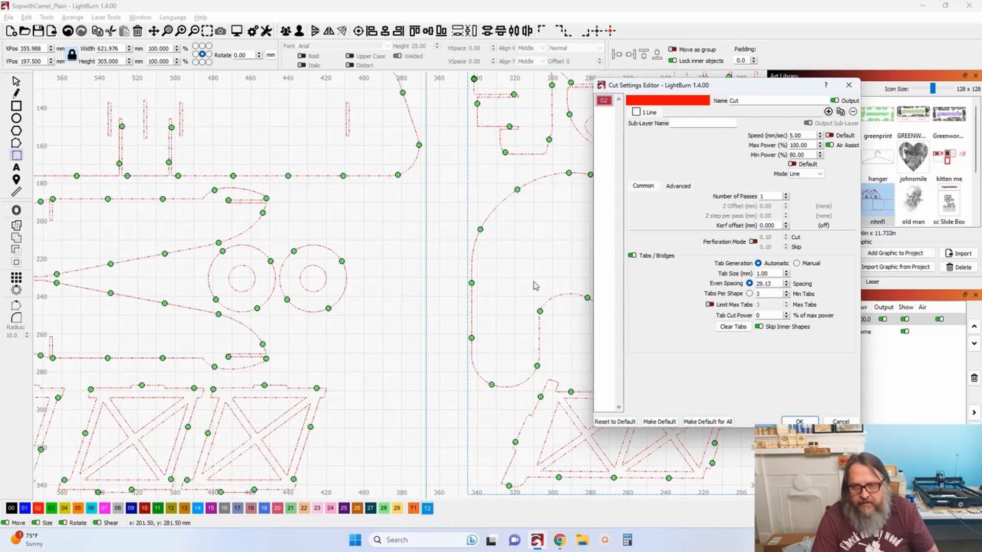
left_click(750, 294)
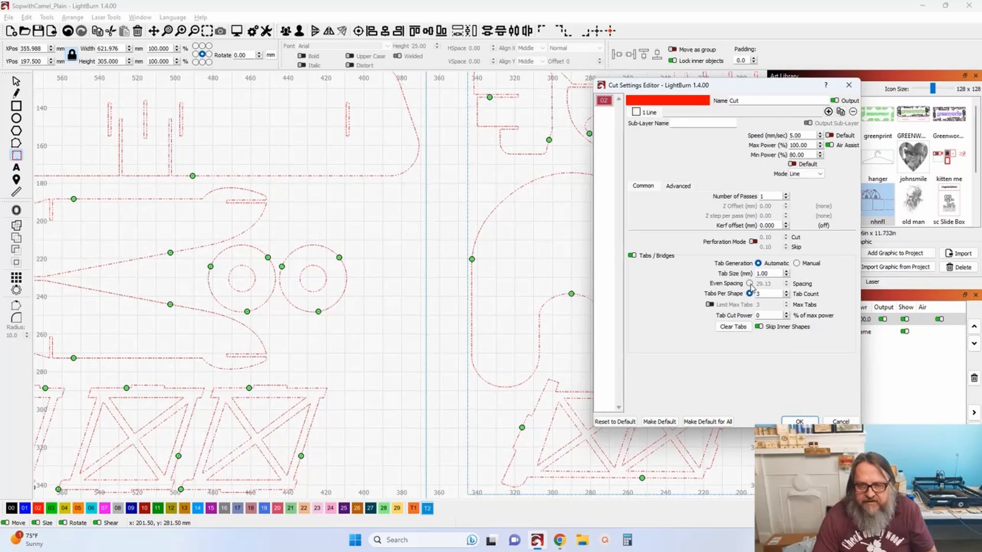
left_click(750, 284)
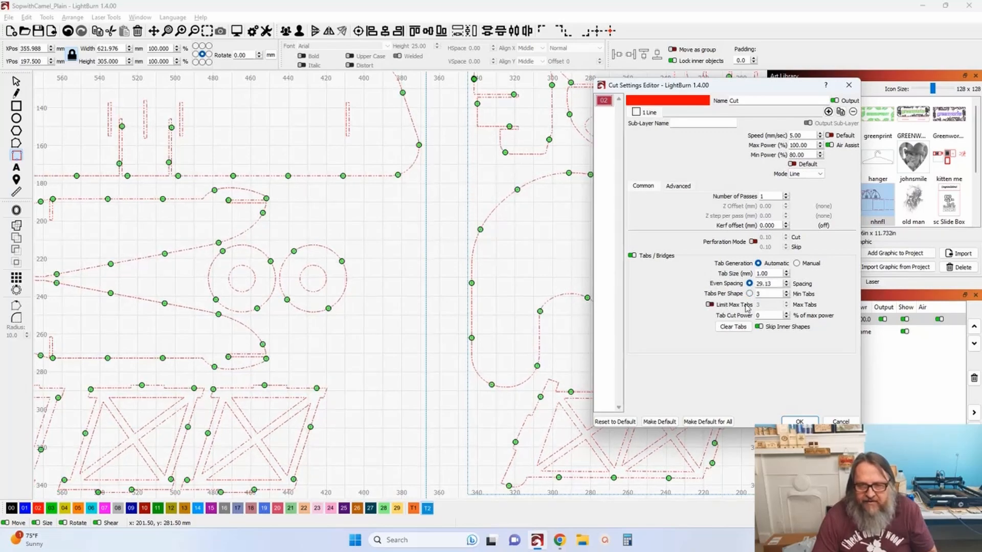
Step: Enable the maximum tab limit, try a maximum of 4, and set the evenly spaced tabs to a minimum of 2 and maximum of 6
left_click(710, 305)
double_click(759, 305)
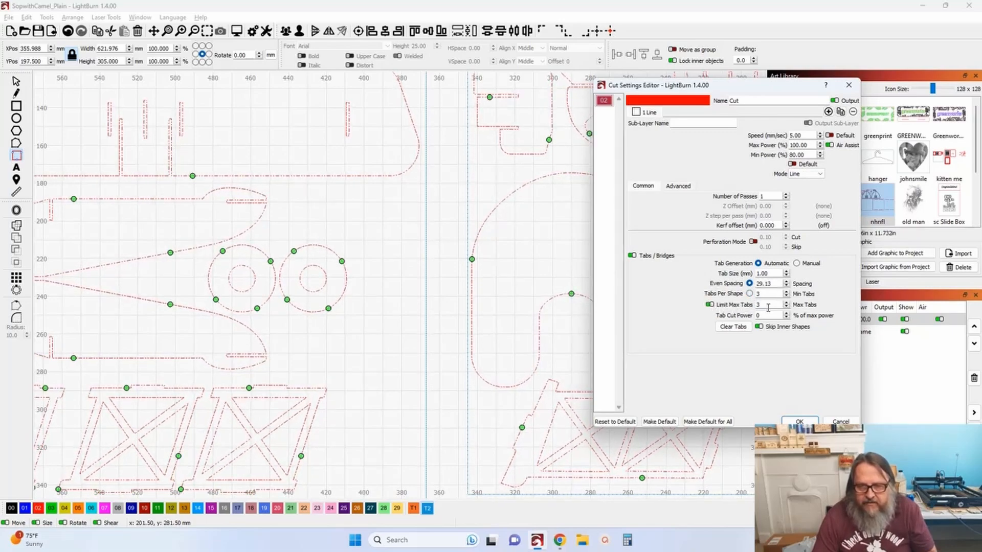
type("4")
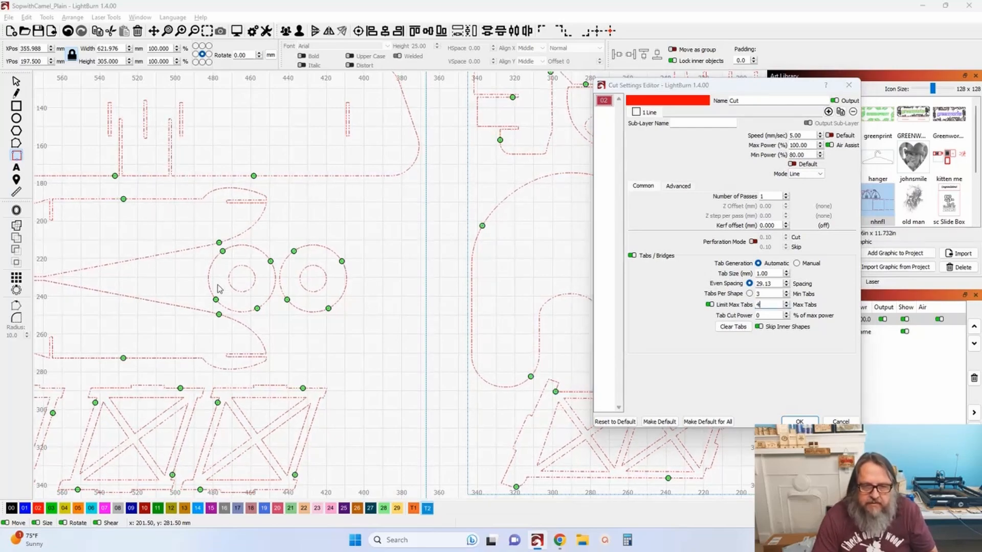
left_click_drag(696, 89, 818, 83)
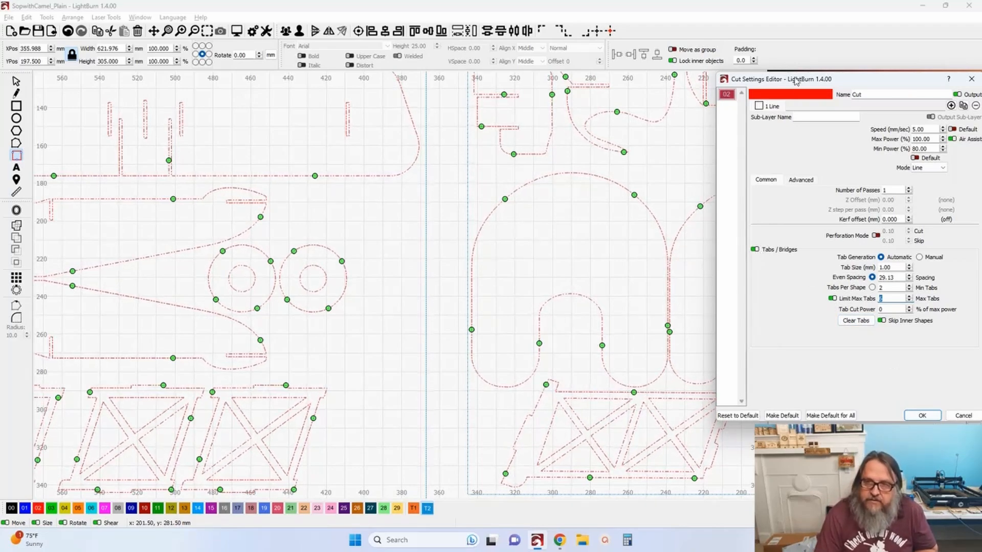
Step: Clear all existing tabs on the Cut layer and apply the layer settings
left_click_drag(796, 80, 537, 73)
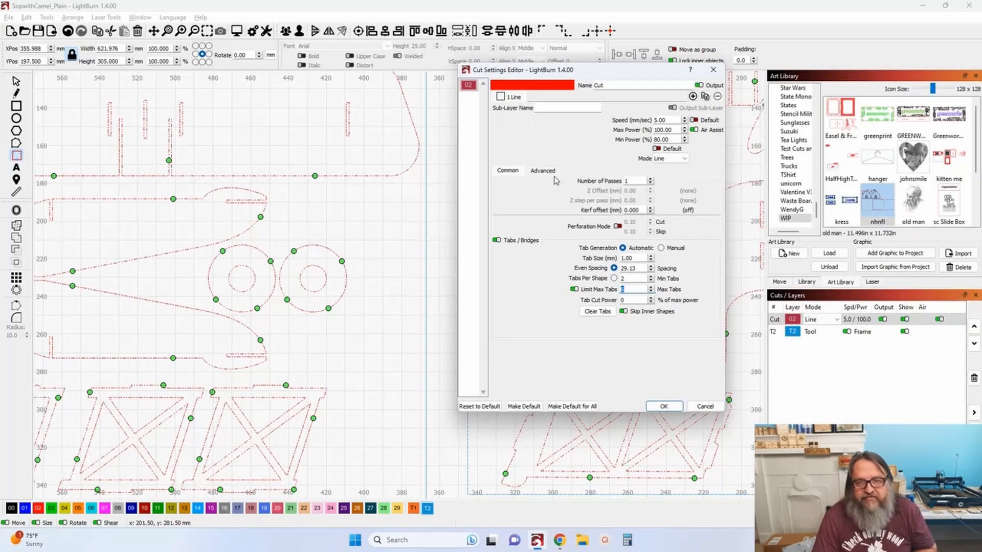
left_click(599, 312)
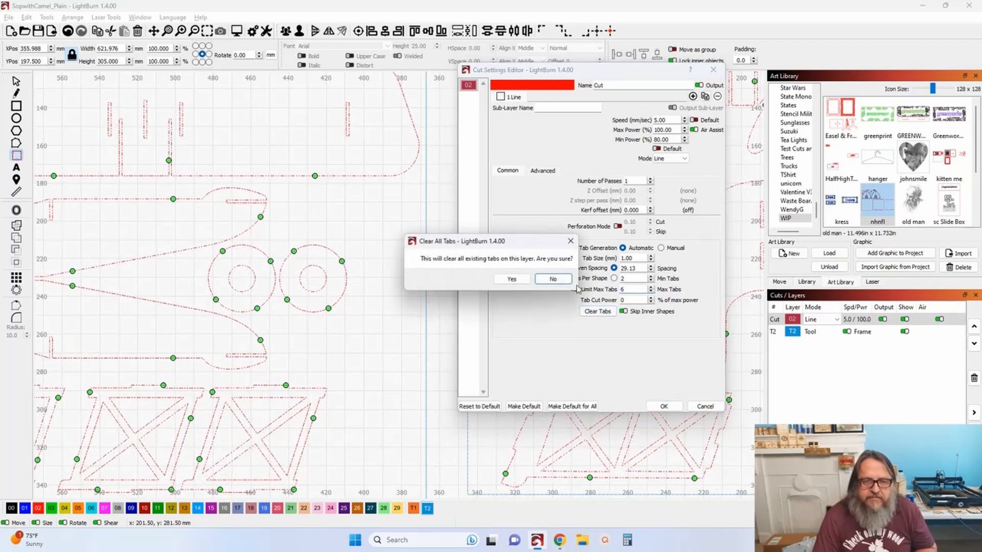
left_click(512, 279)
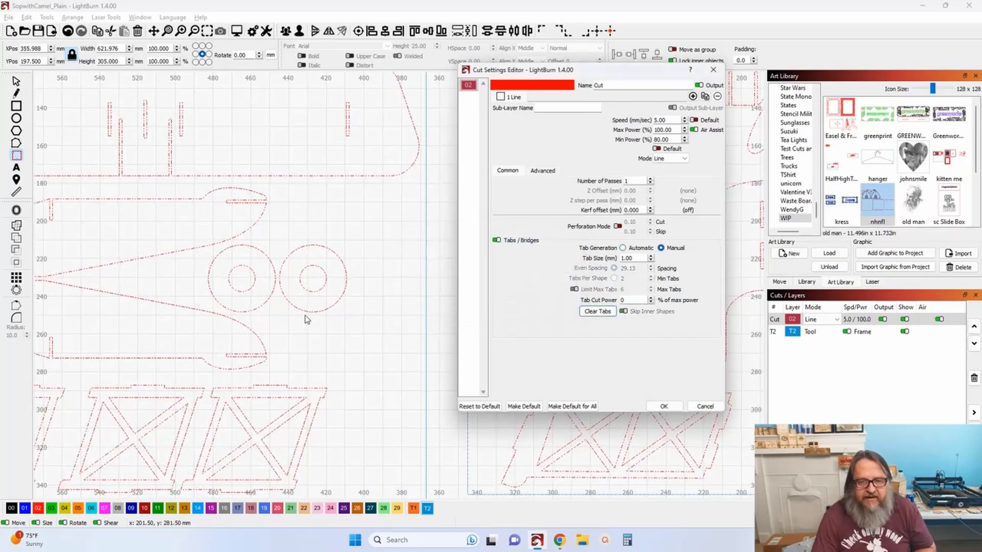
left_click(663, 407)
Step: Set the Cut layer's tab generation to Automatic with 2 tabs per shape, and close the cut settings
scroll(520, 377, "down", 5)
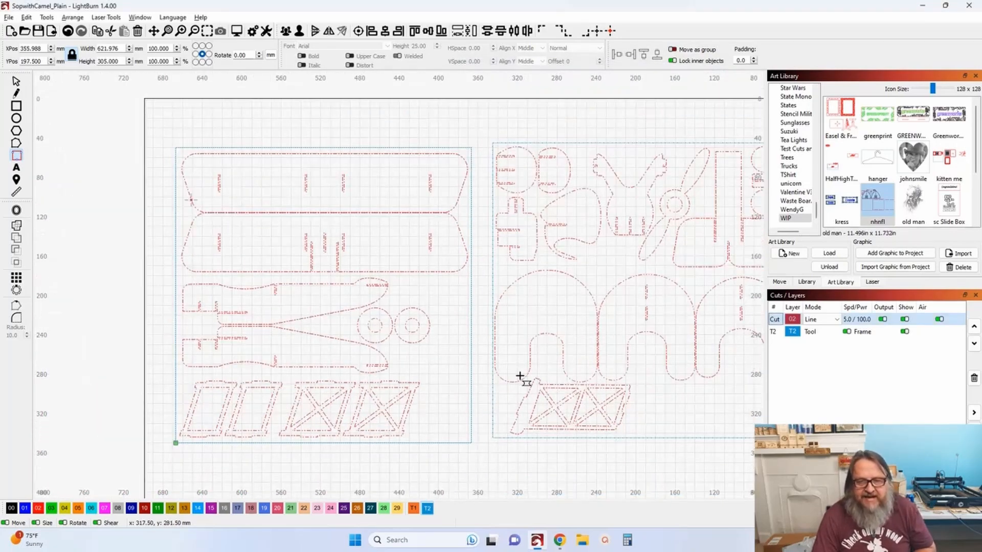
left_click_drag(597, 437, 518, 400)
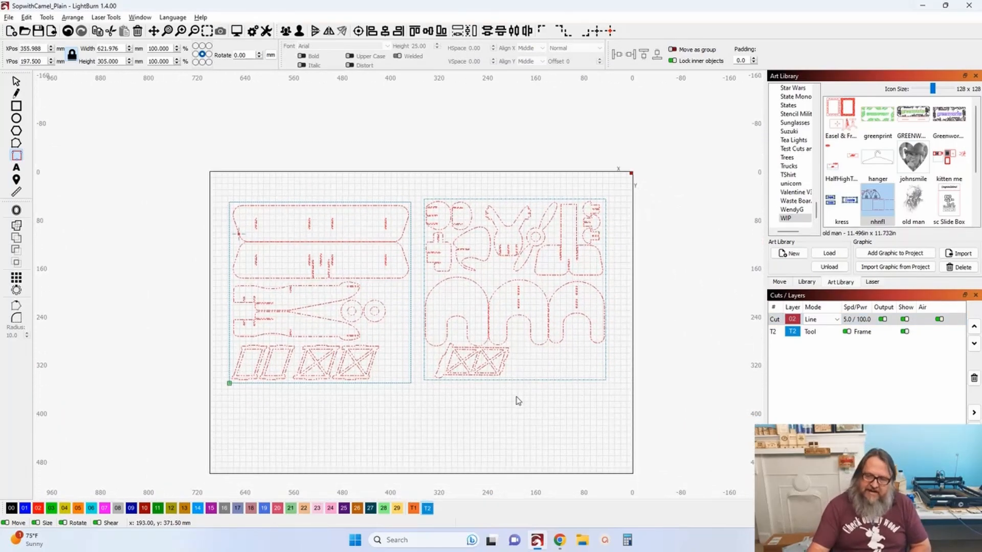
double_click(776, 320)
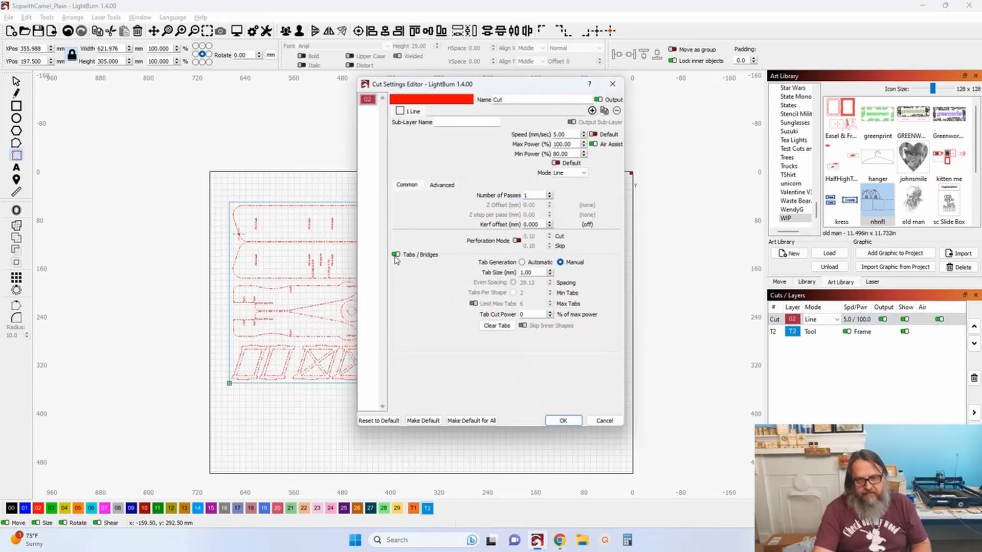
left_click(531, 262)
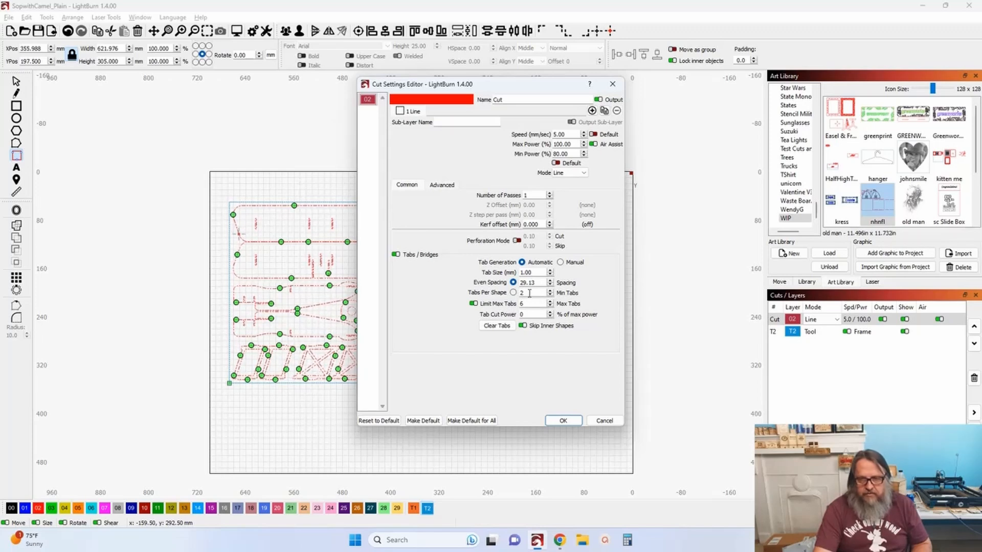
left_click(513, 293)
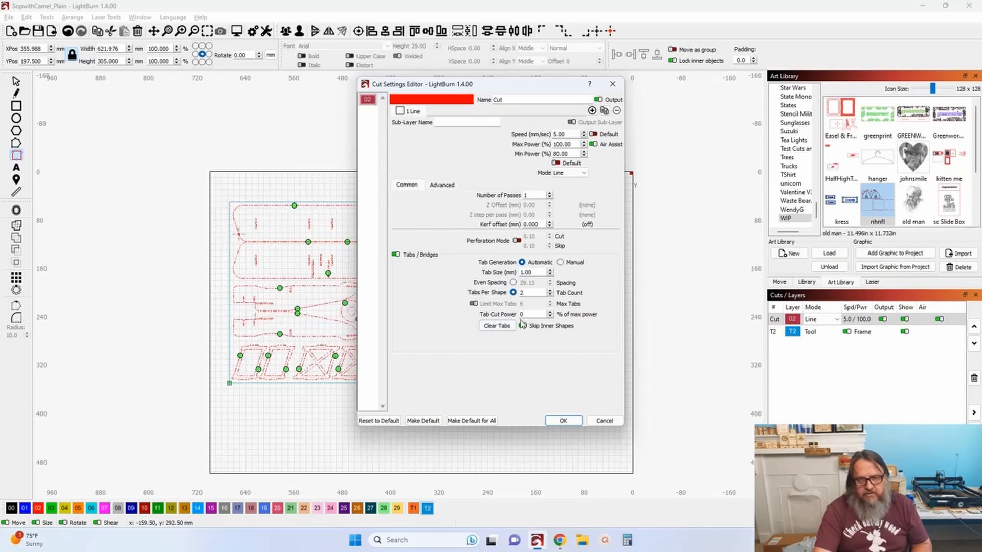
left_click_drag(470, 86, 715, 144)
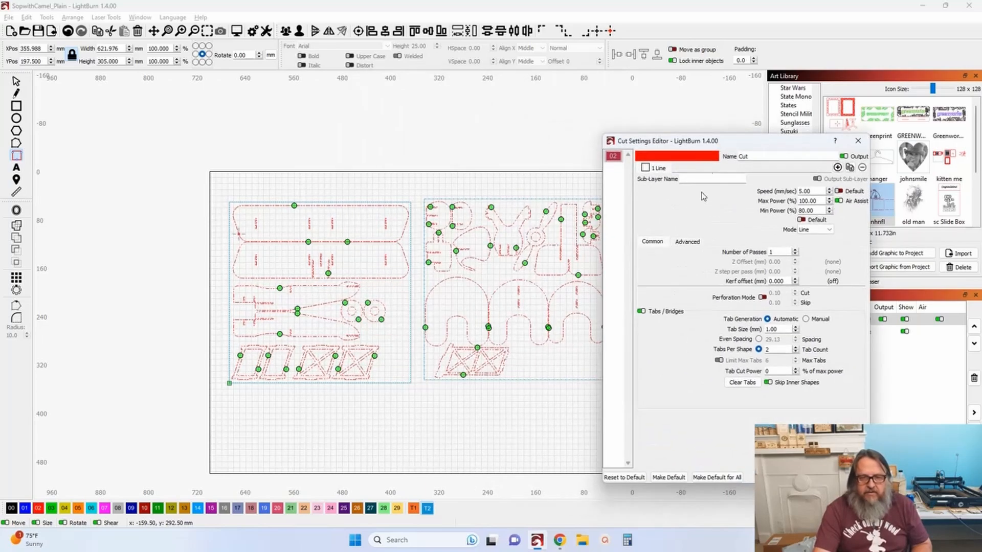
key("Escape")
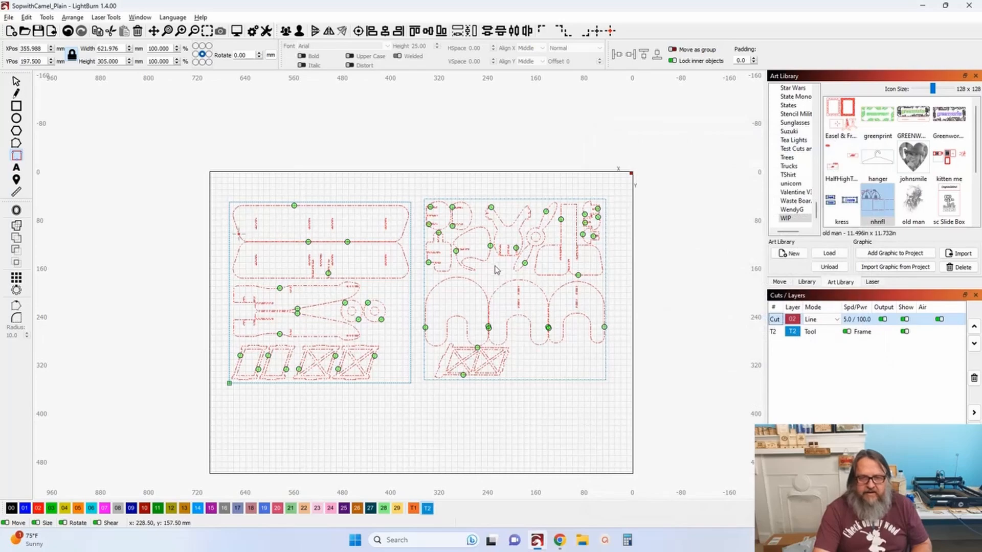